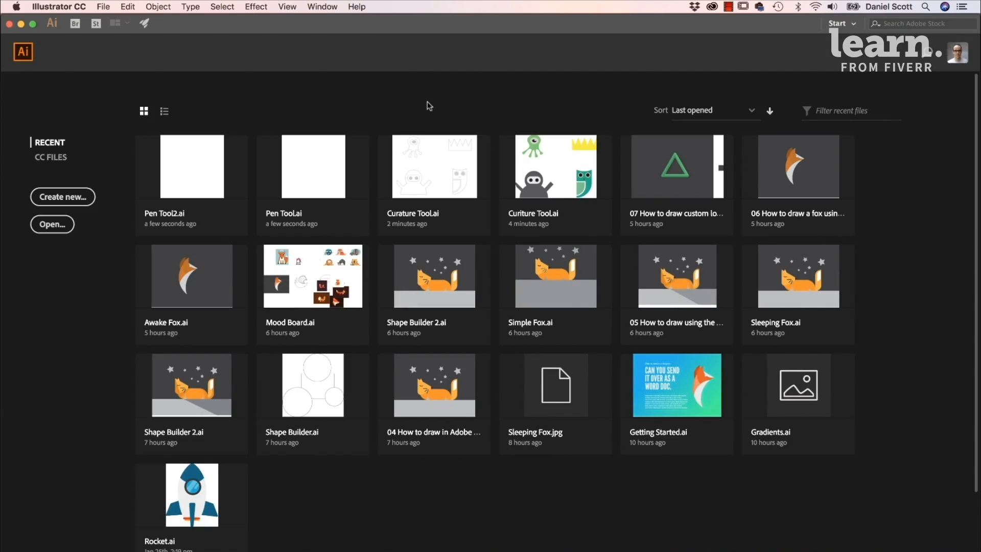
- Open Pen Tool.ai from the Exercise Files folder
left_click(102, 7)
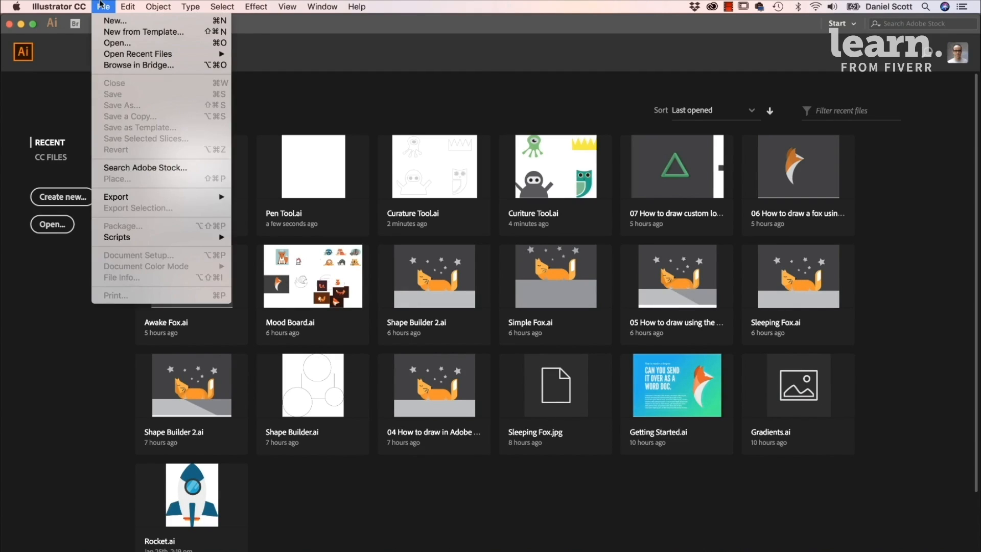
left_click(115, 45)
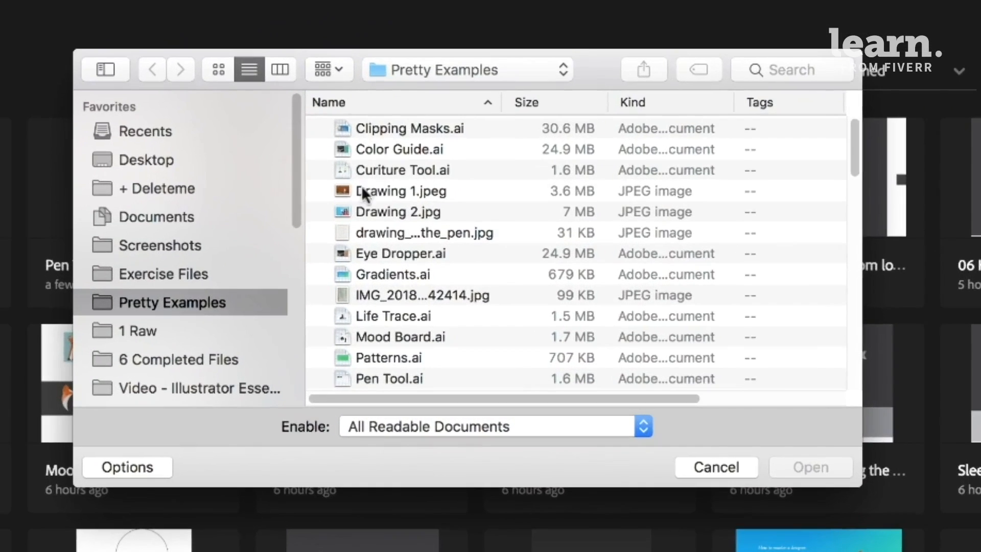
scroll(383, 283, "down", 5)
left_click(171, 273)
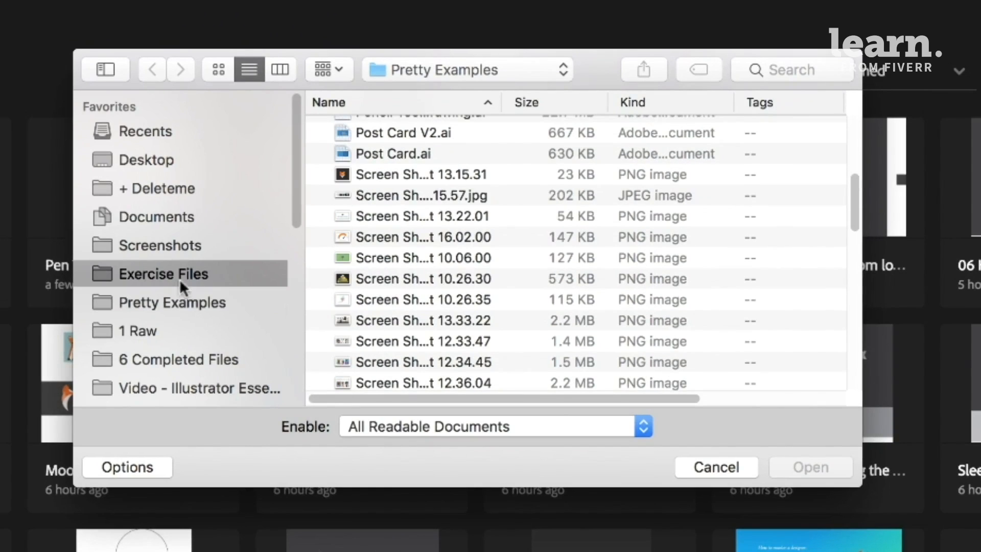
scroll(409, 306, "down", 4)
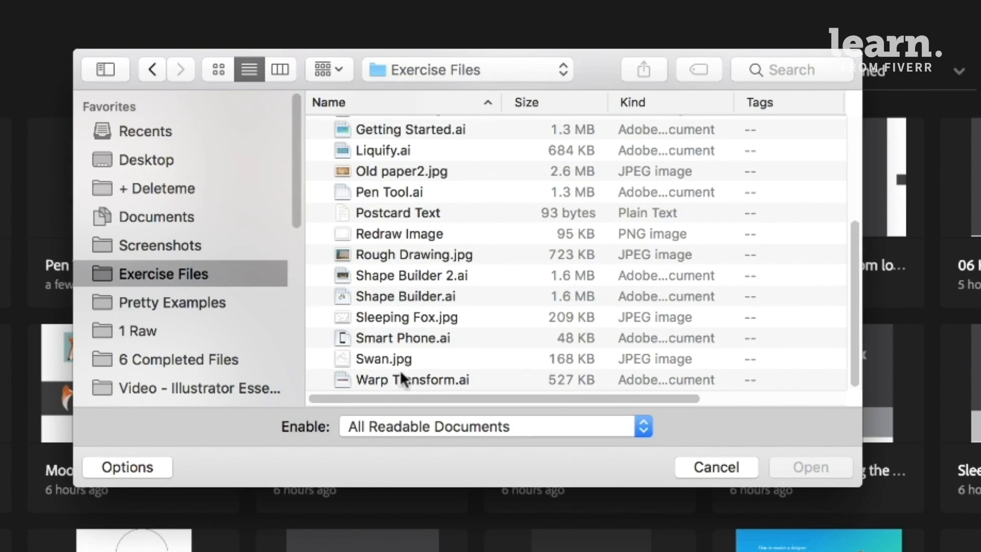
left_click(386, 185)
left_click(804, 464)
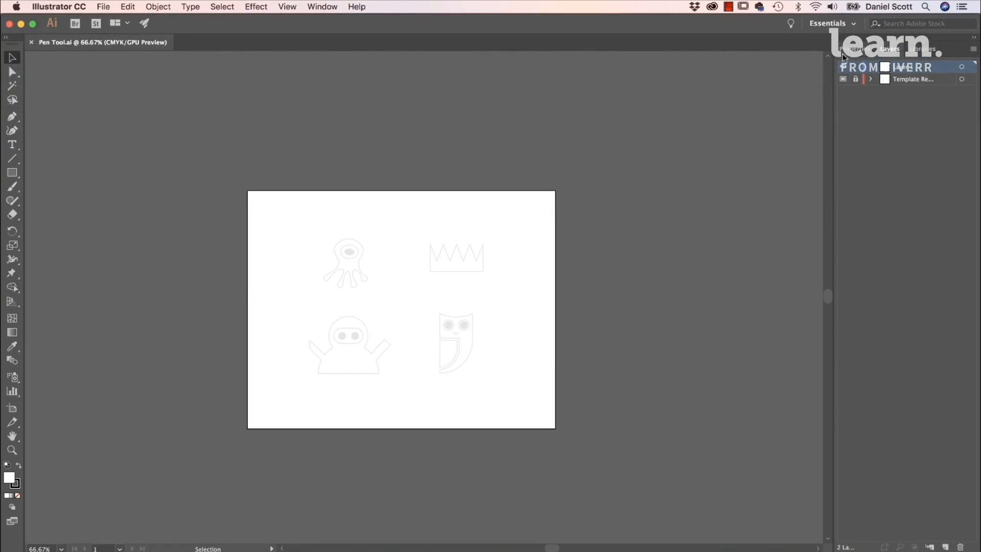
- Bring up the document properties and frame the one-eyed creature template at 300%
left_click(862, 49)
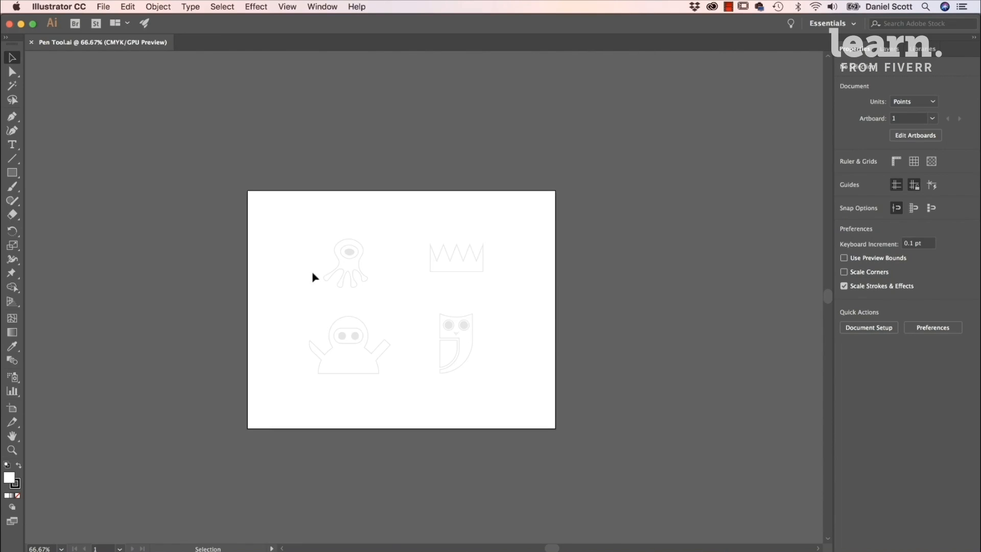
key("super+equal")
key("super+equal")
key("super+equal")
left_click_drag(332, 232, 493, 320)
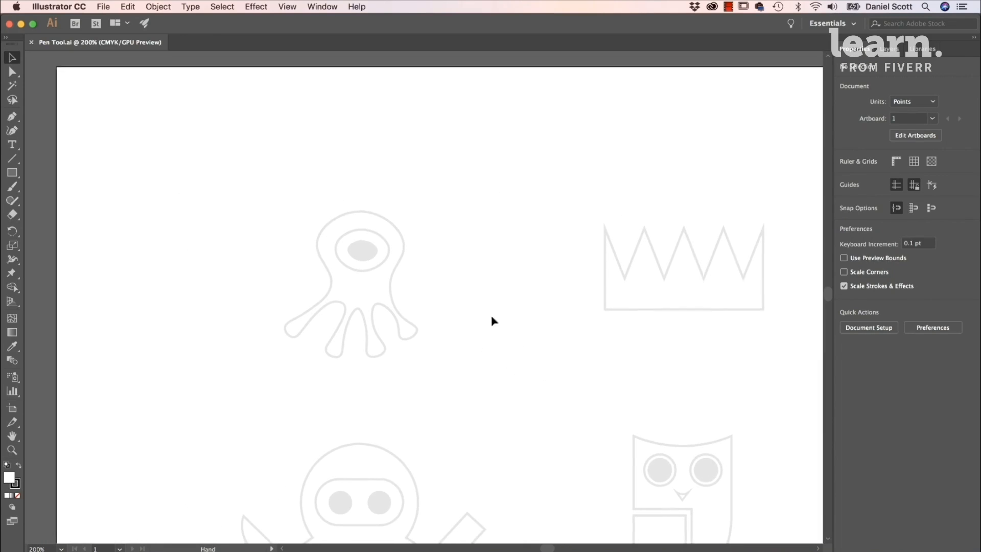
key("super+equal")
left_click_drag(449, 269, 575, 265)
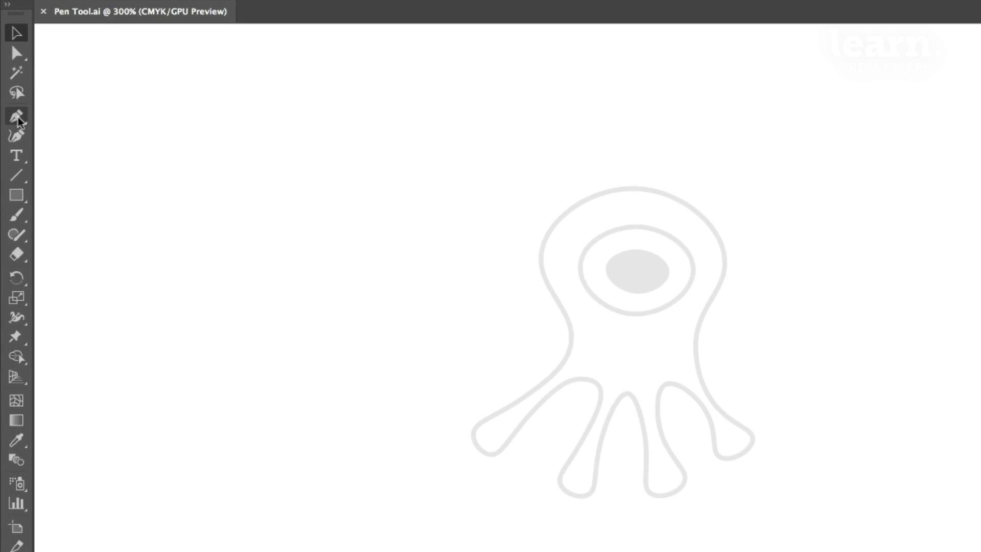
left_click(17, 117)
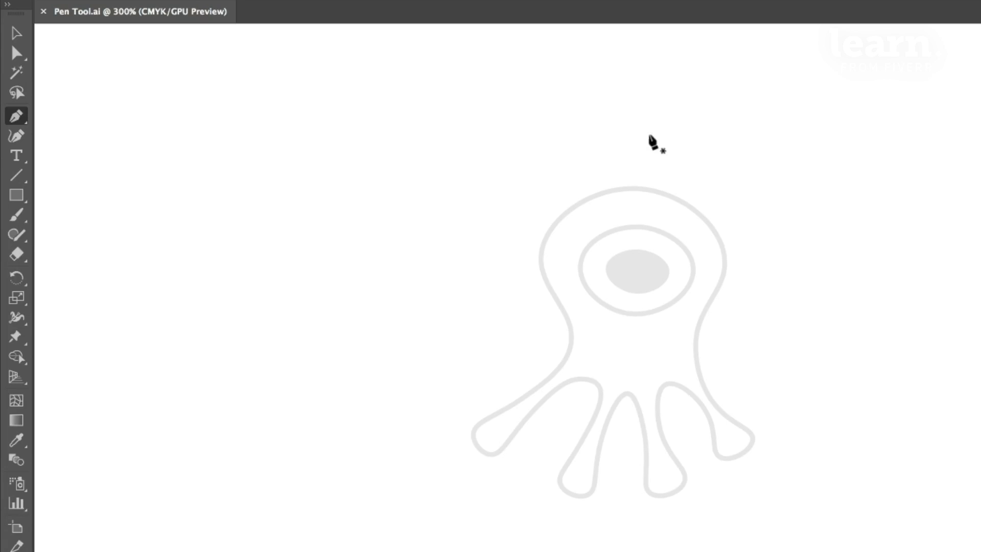
left_click(666, 111)
left_click(723, 153)
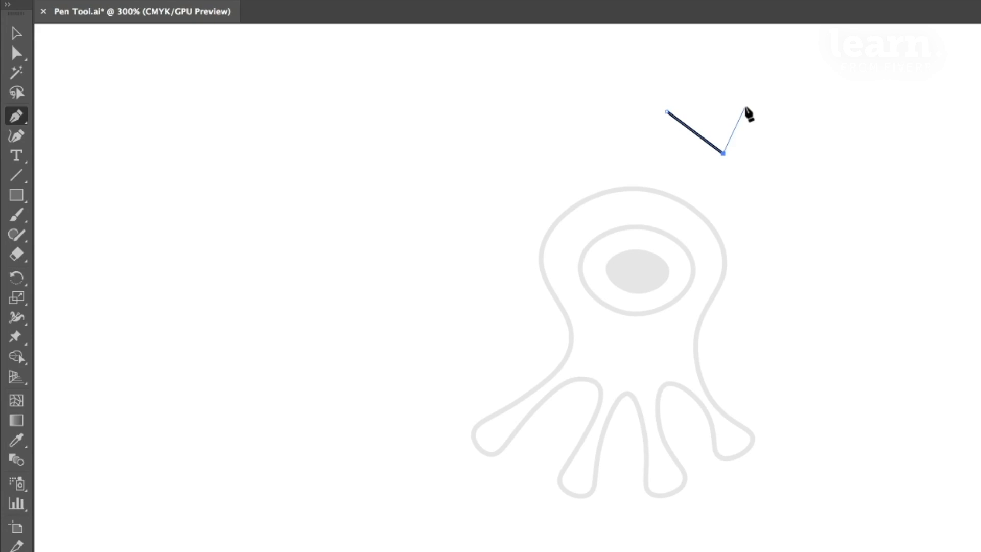
key("super+z")
key("super+z")
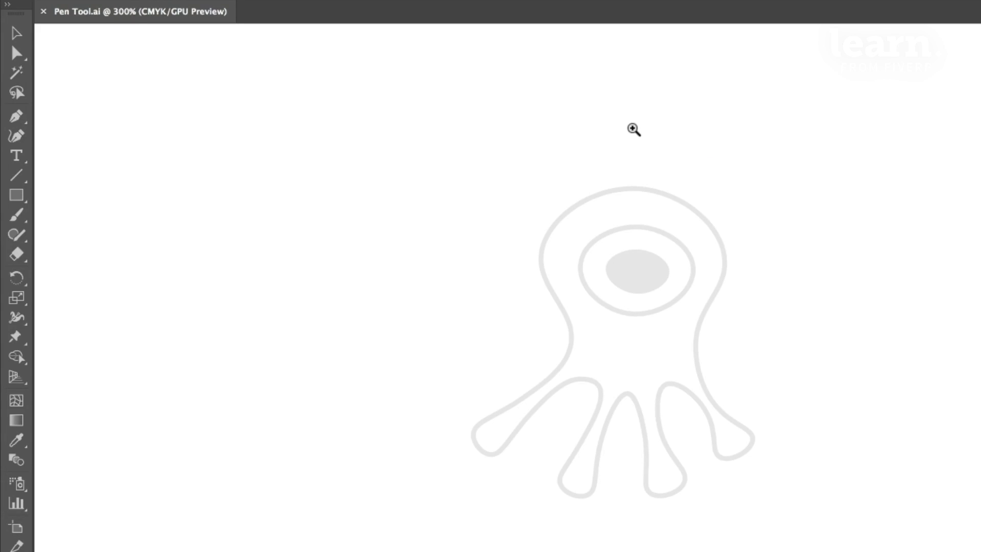
- Activate the Pen tool with its pen-shaped cursor and frame the one-eyed creature at 600%
key("p")
key("Caps_Lock")
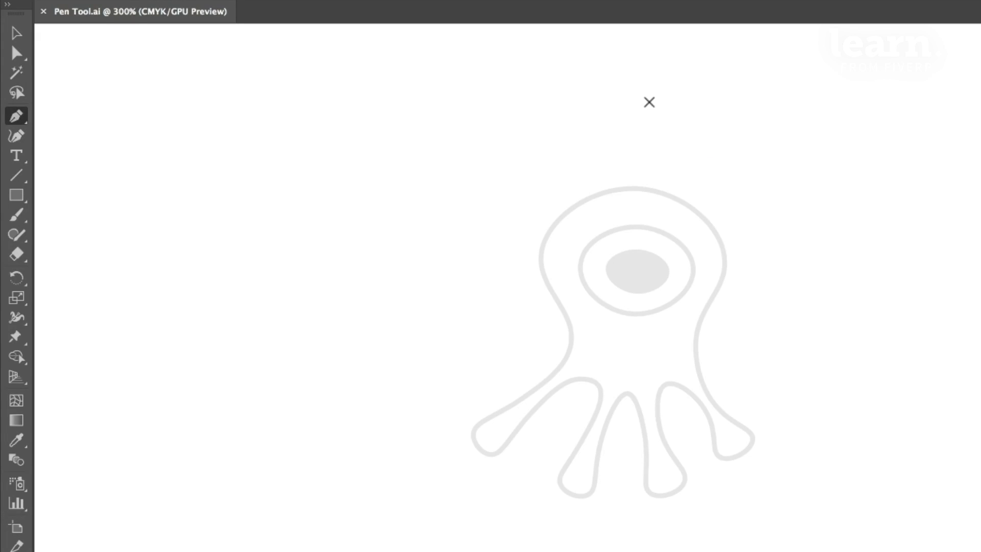
key("Caps_Lock")
key("super+equal")
key("super+equal")
left_click_drag(605, 157, 555, 232)
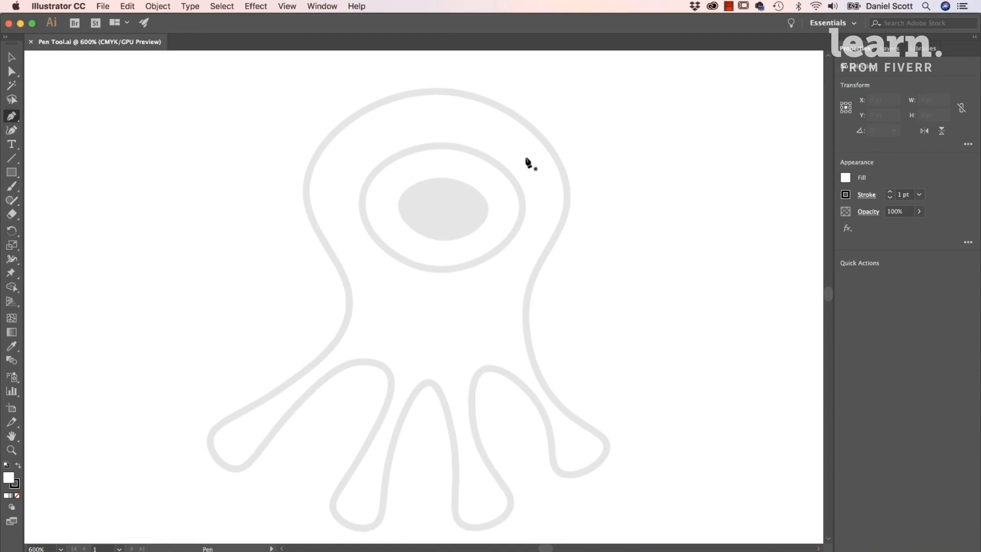
- Try to trace the creature's right side and two right legs with straight Pen segments, starting from the top of the head
left_click(438, 87)
left_click(566, 199)
left_click(530, 313)
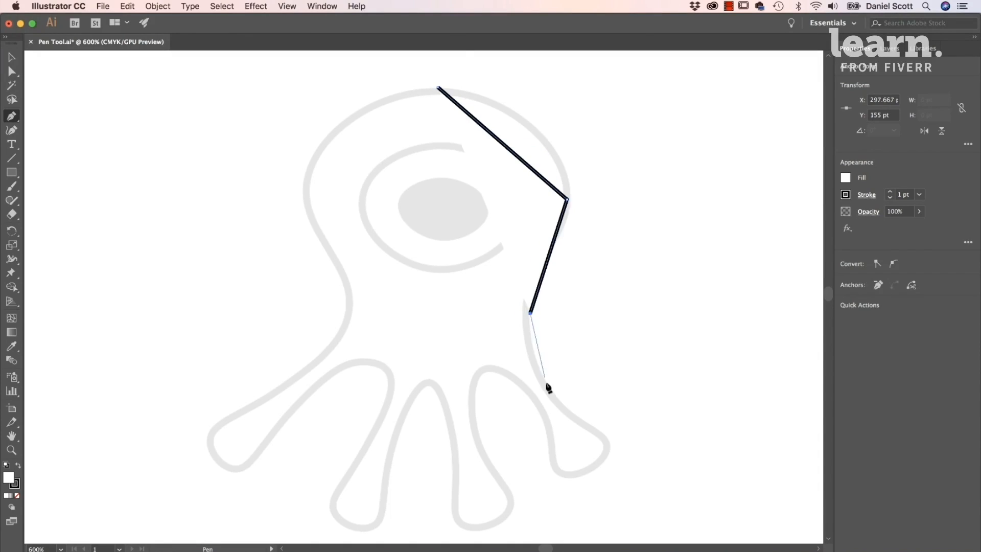
left_click(597, 428)
left_click(546, 466)
left_click(494, 376)
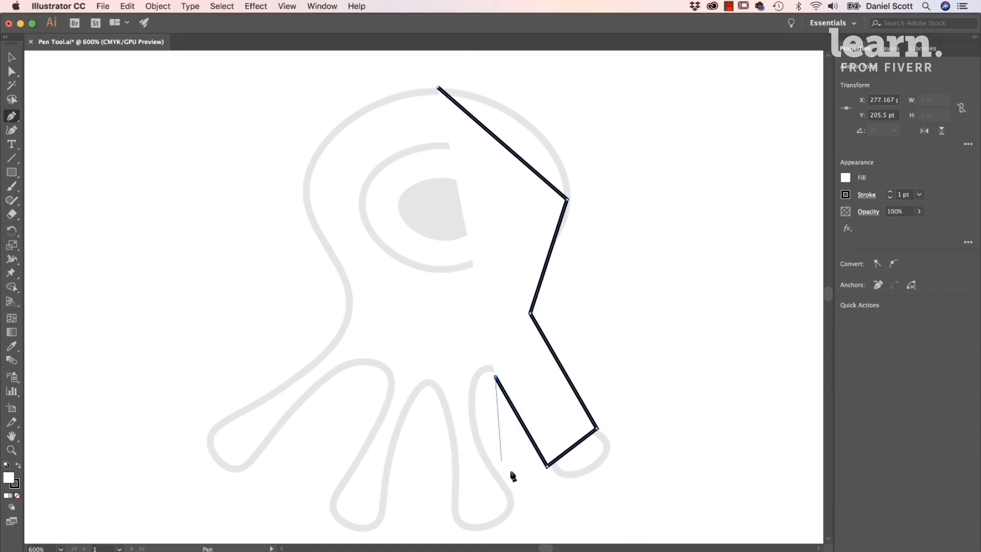
left_click(509, 489)
left_click(461, 499)
left_click(437, 383)
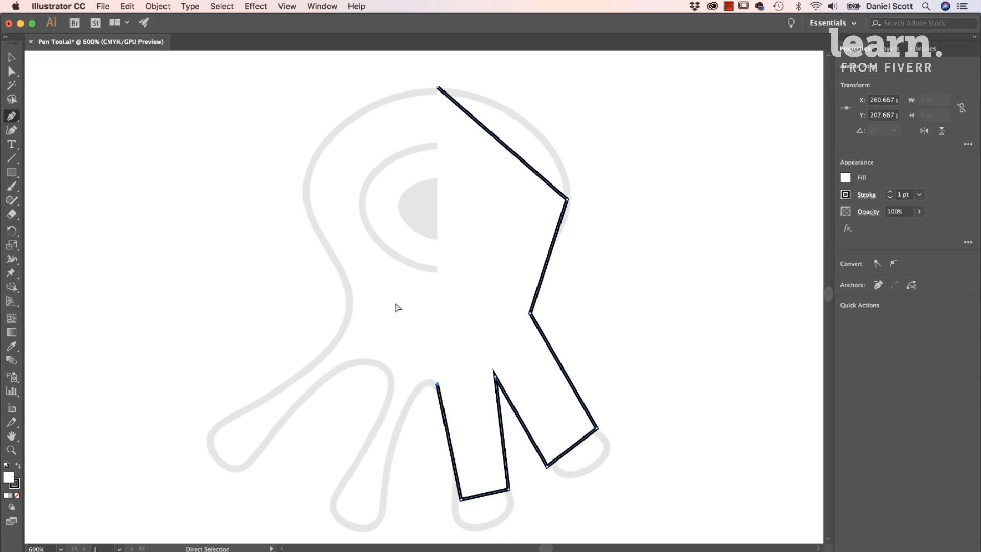
- Undo all the straight Pen segments traced over the creature
key("ctrl+z")
key("ctrl+z")
key("ctrl+z")
key("ctrl+z")
key("ctrl+z")
key("ctrl+z")
key("ctrl+z")
key("ctrl+z")
key("ctrl+z")
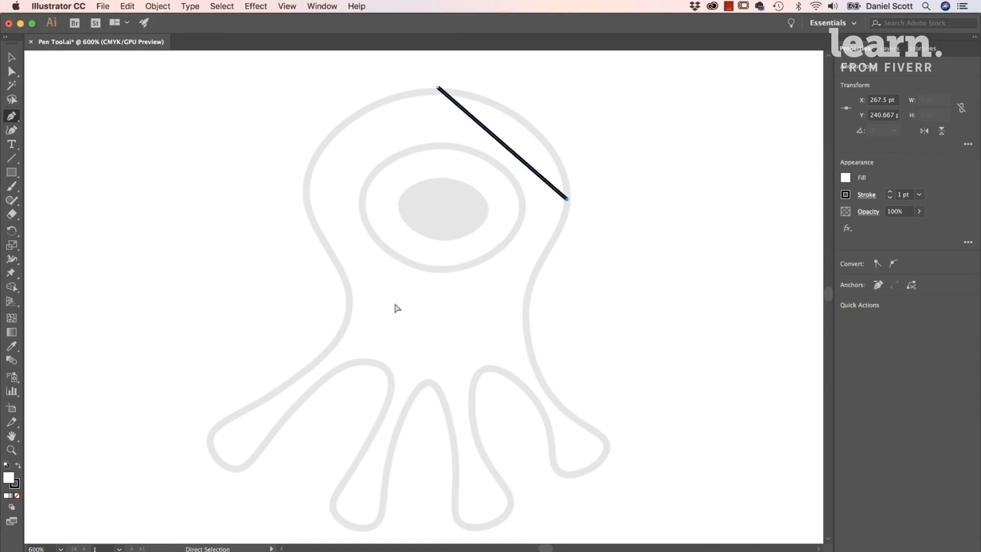
key("ctrl+z")
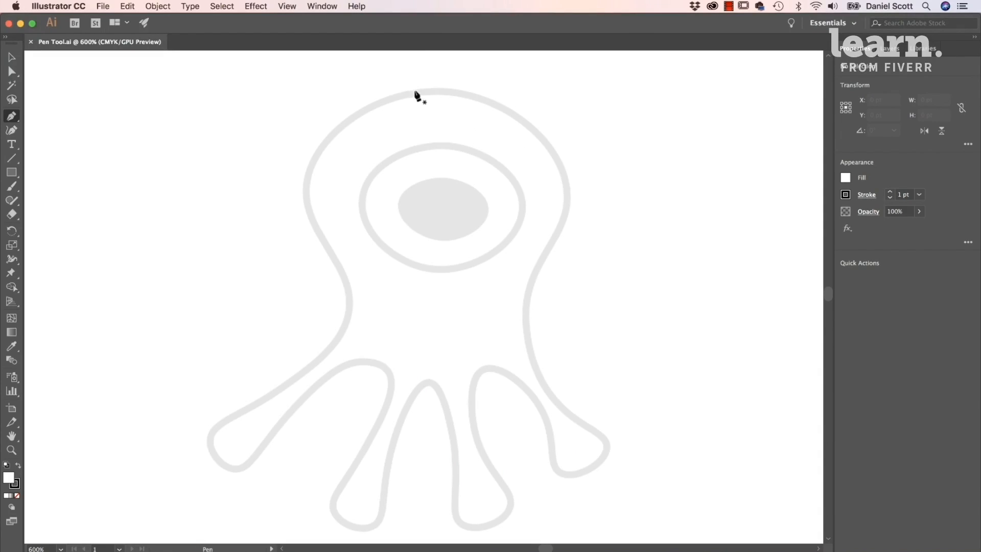
- Trace the creature's head from its top centre to its right side with one smooth Pen curve
left_click_drag(473, 91, 494, 89)
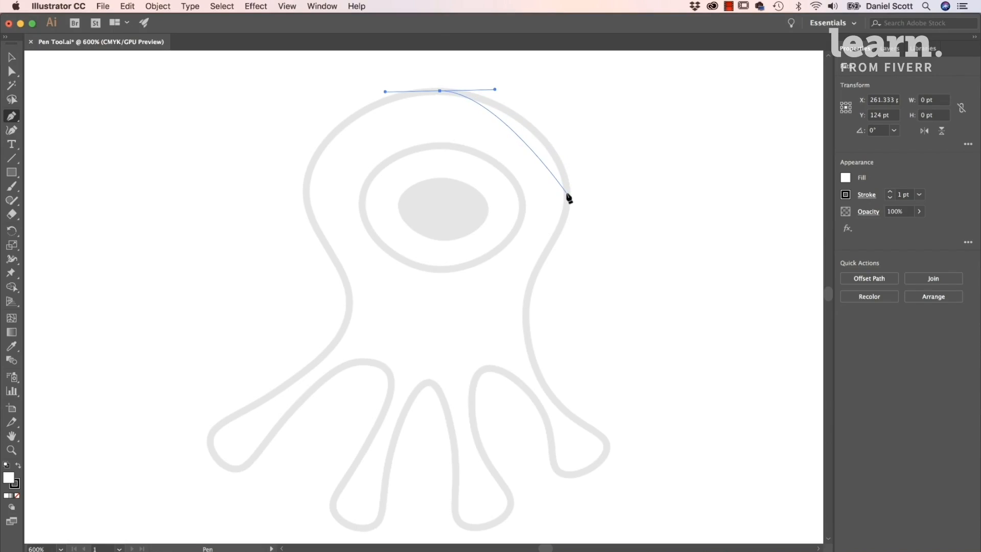
left_click_drag(567, 195, 574, 207)
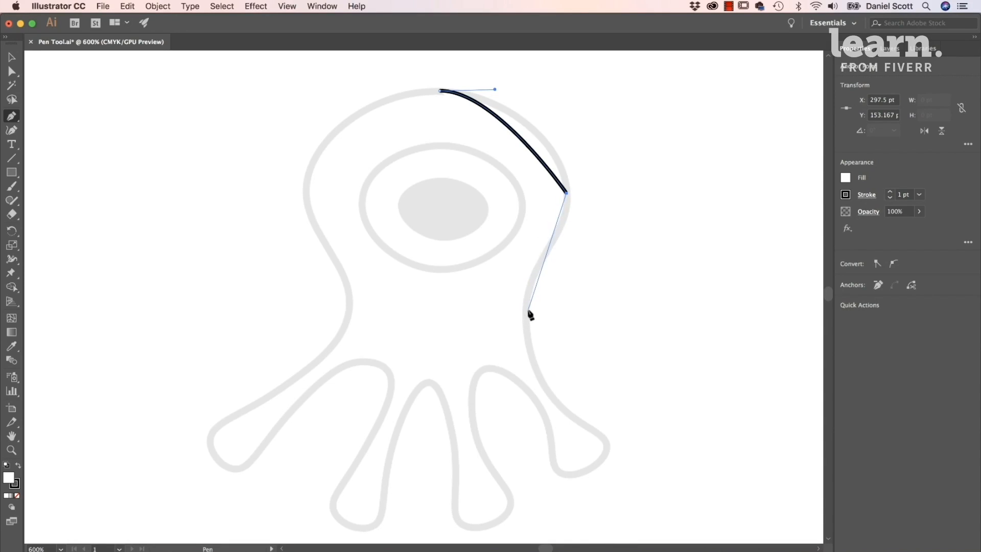
left_click_drag(525, 307, 522, 372)
key("super+z")
key("super+z")
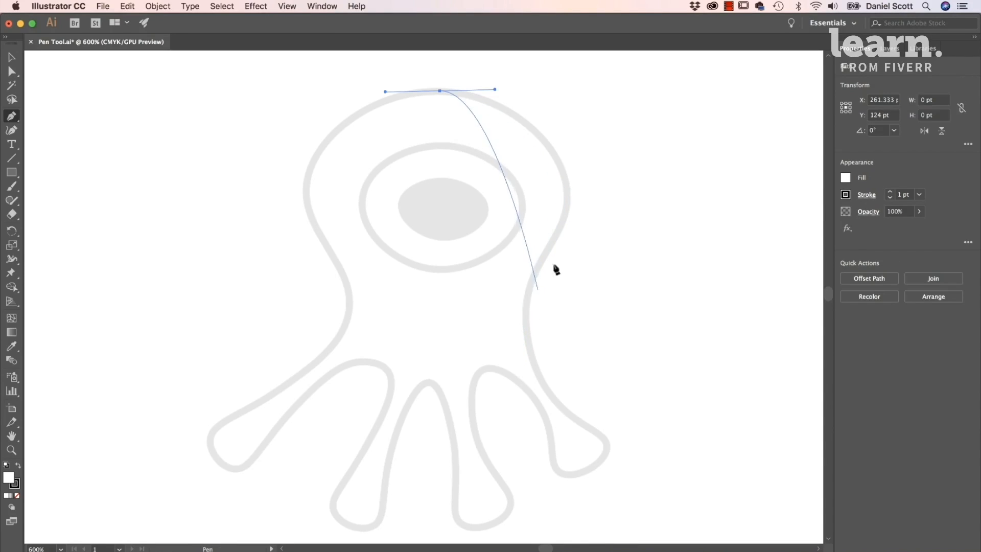
left_click_drag(566, 194, 568, 250)
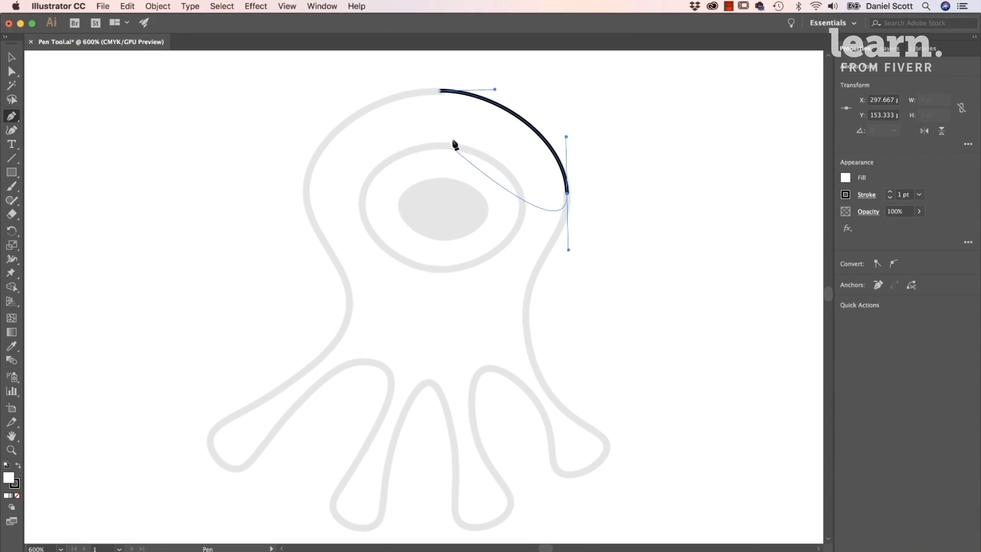
- Set the fill of the head path to none
left_click(845, 181)
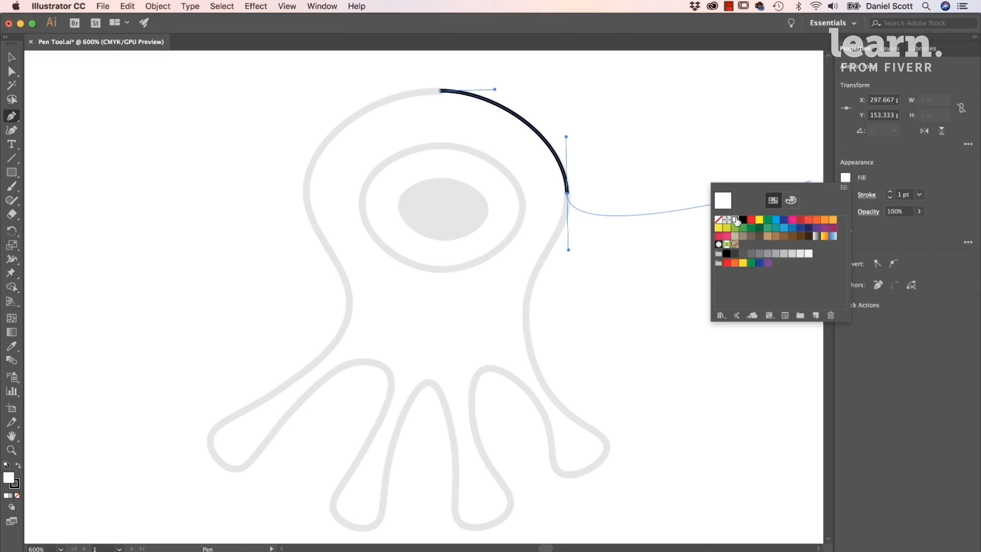
left_click(719, 220)
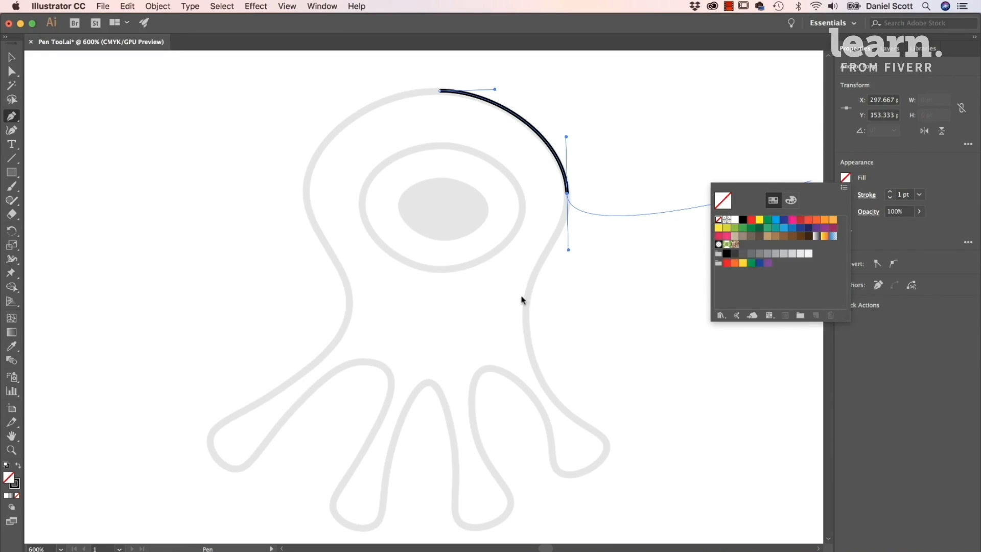
left_click(891, 163)
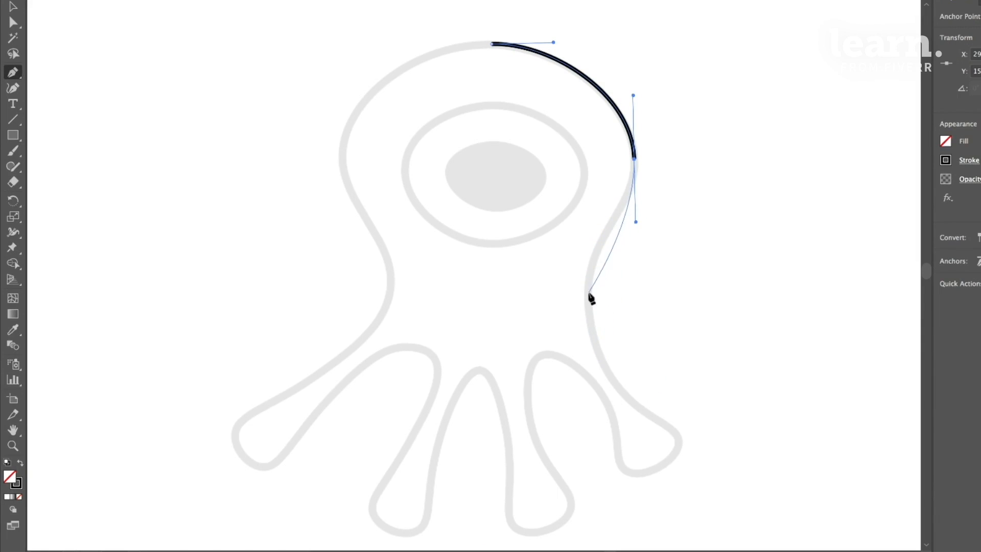
- Continue the path with smooth curves down the creature's right side, around the outer right leg and over the adjoining arch
left_click_drag(588, 297, 587, 366)
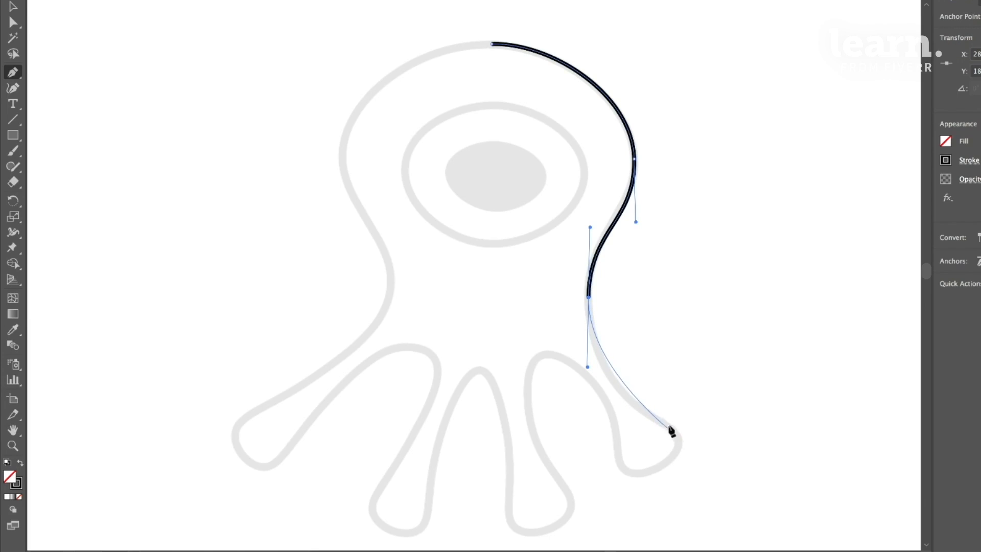
mouse_move(676, 437)
left_mouse_down()
mouse_move(684, 454)
mouse_move(701, 442)
mouse_move(715, 464)
left_mouse_up()
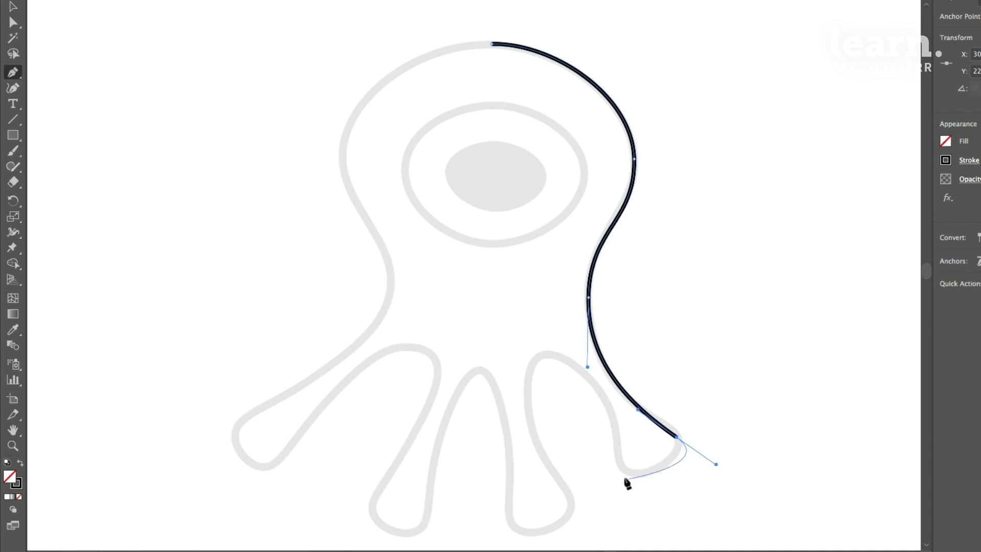
left_click_drag(624, 471, 603, 451)
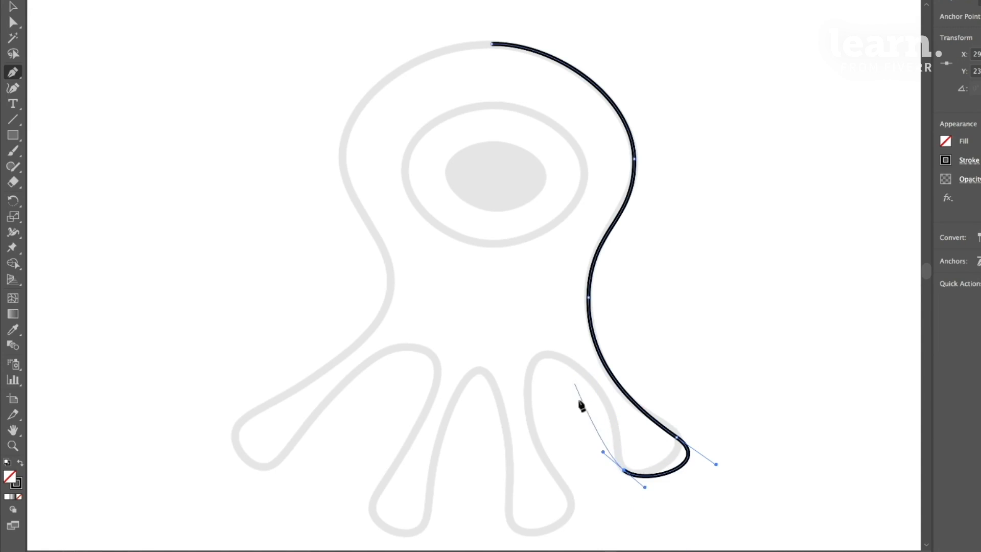
left_click_drag(603, 395, 520, 364)
left_click_drag(531, 432, 539, 454)
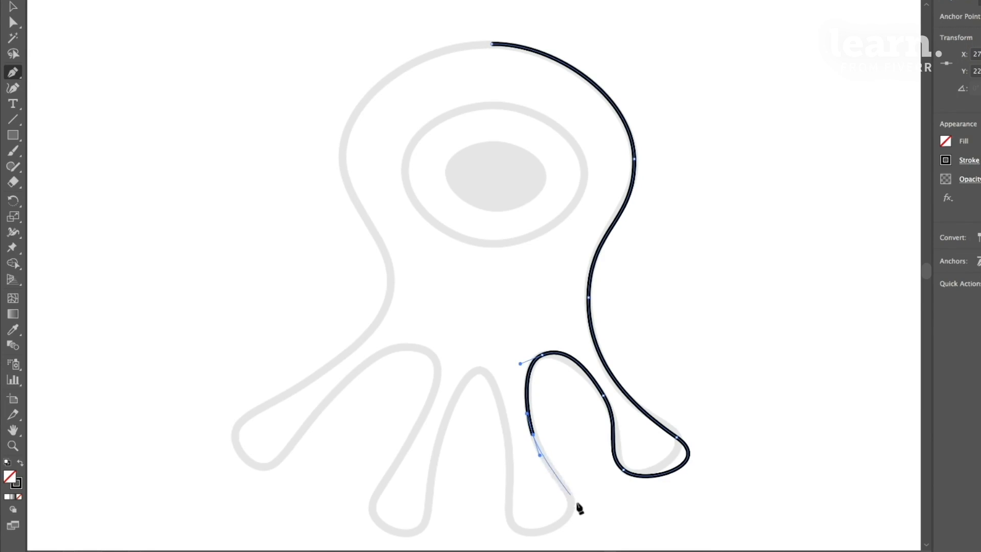
- Continue the path with smooth curves around the second leg from the right and over the middle arch
left_click_drag(569, 502, 486, 508)
left_click_drag(508, 444, 505, 409)
left_click_drag(477, 368, 459, 367)
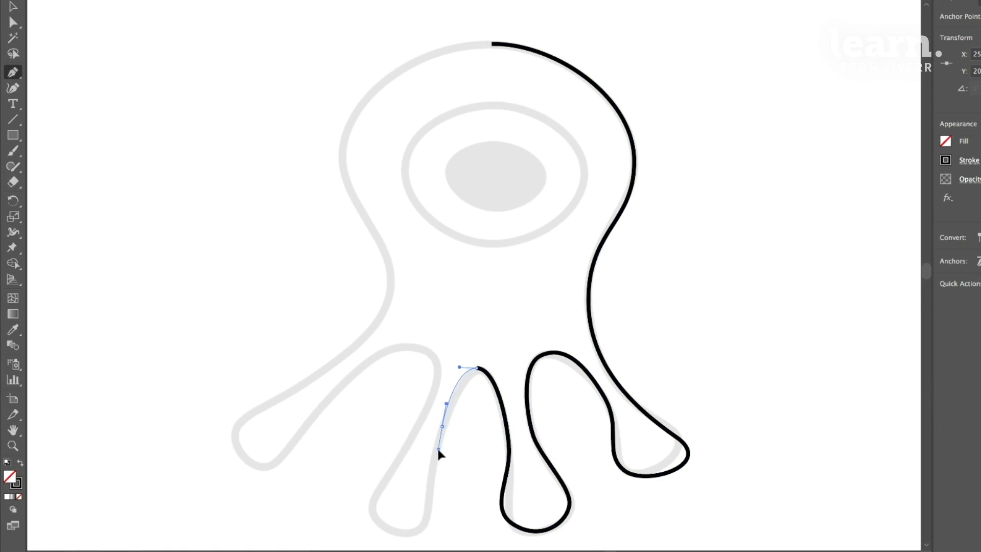
mouse_move(439, 453)
left_mouse_down()
mouse_move(442, 525)
mouse_move(438, 450)
left_mouse_up()
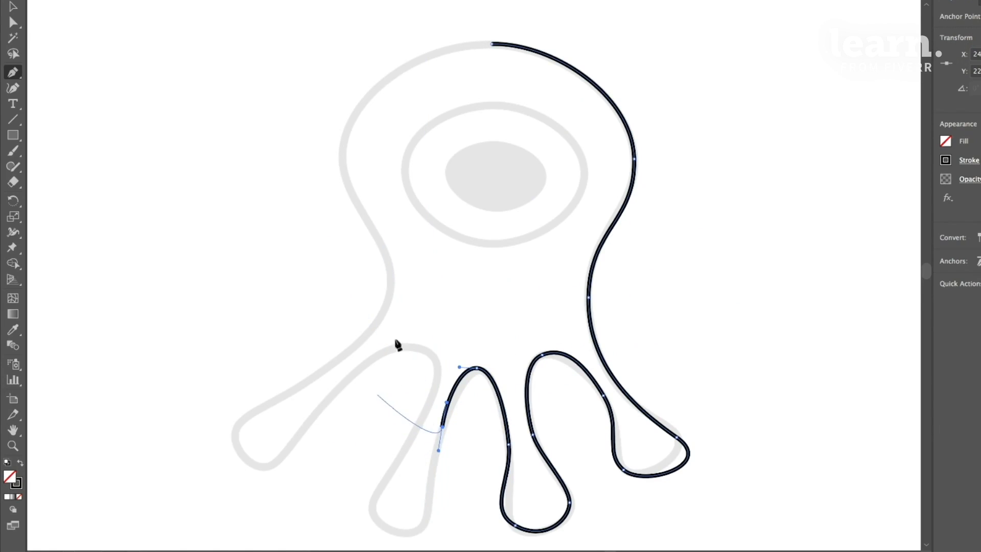
left_click(367, 289)
left_click(612, 193)
left_click(737, 272)
left_click(403, 112)
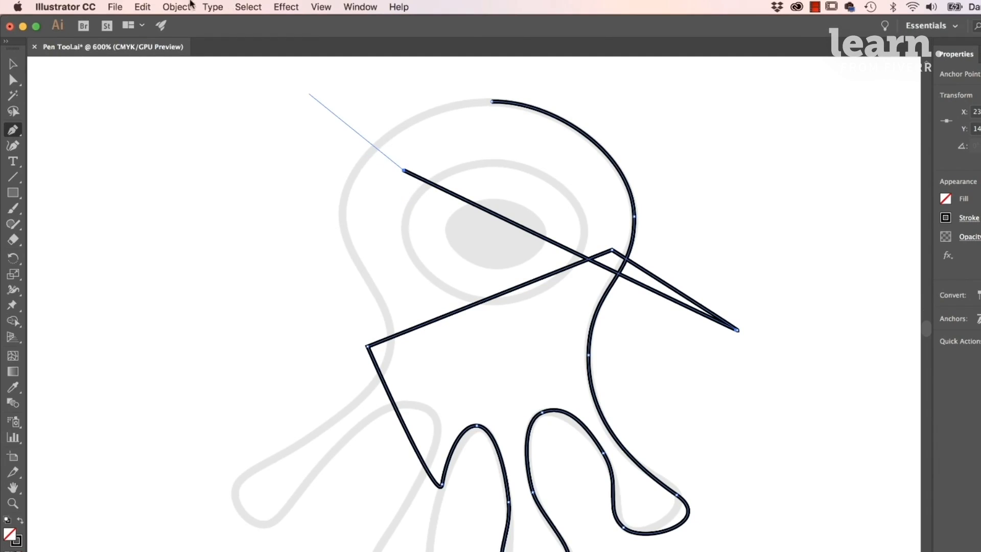
left_click(143, 7)
left_click(153, 20)
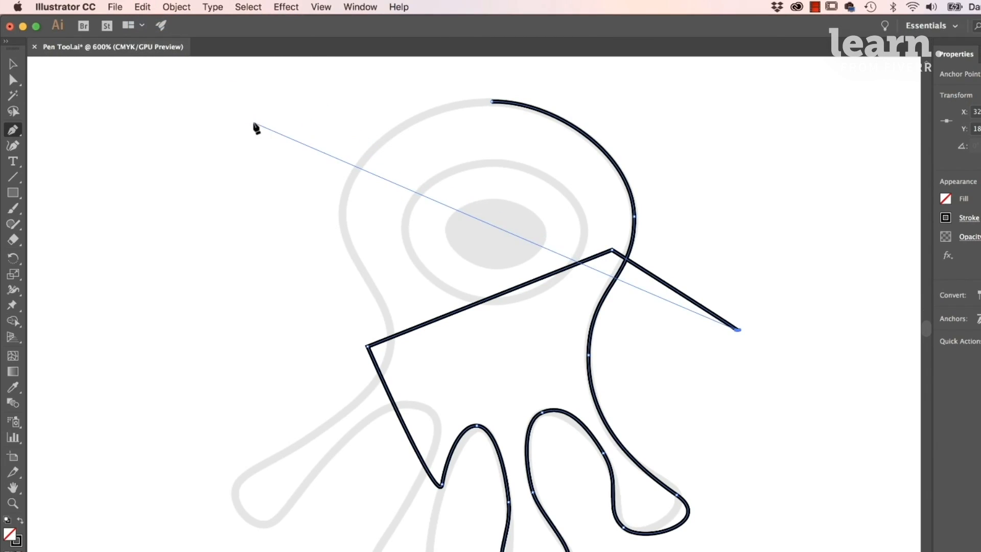
key("super+z")
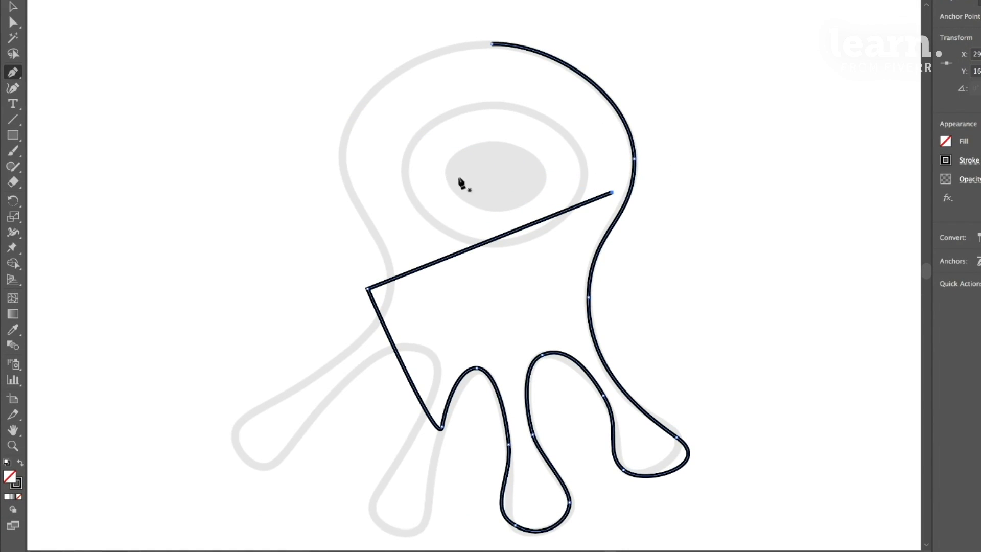
key("super+z")
key("super+z")
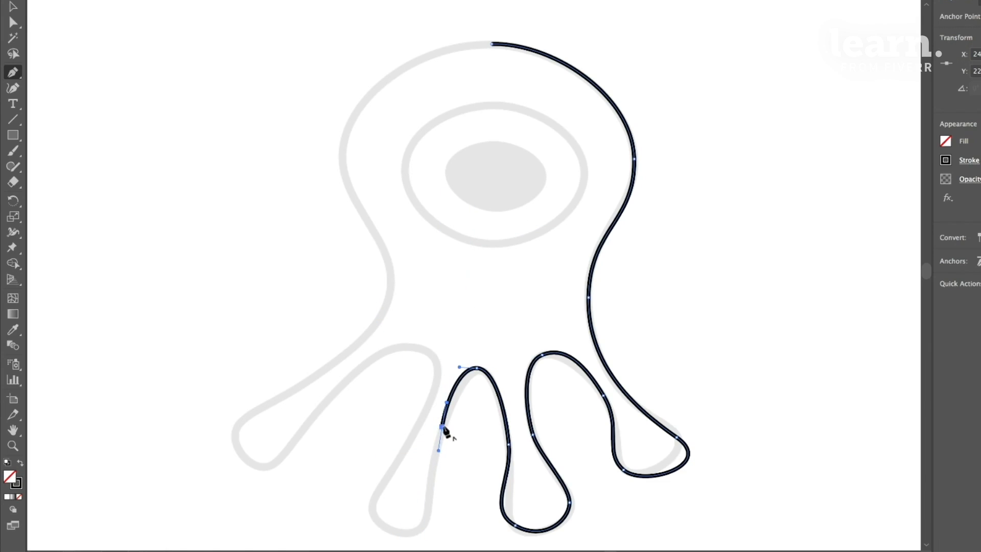
- Resume the deselected path from its open end and trace smooth curves around the third leg from the right and over the adjoining left arch
left_click(416, 264, "super")
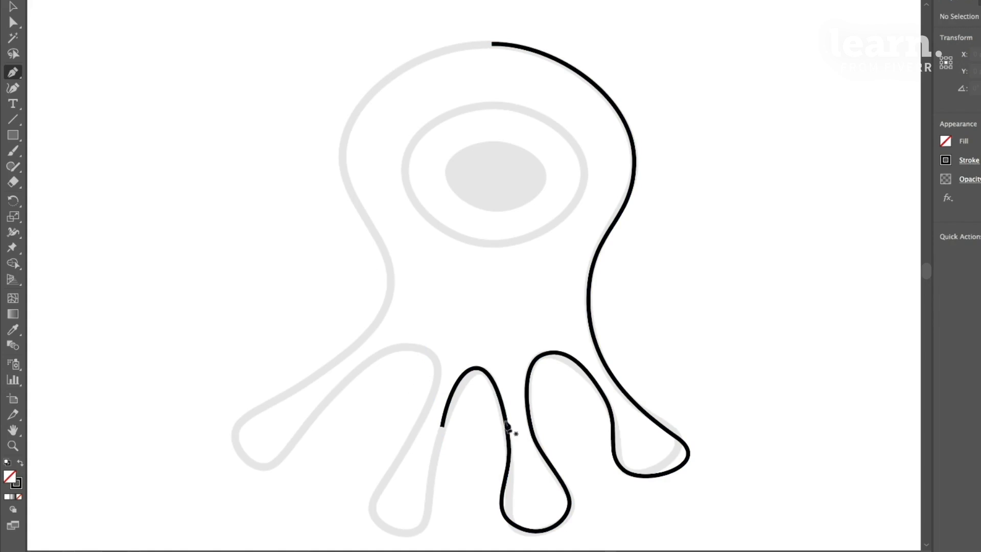
left_click(443, 427)
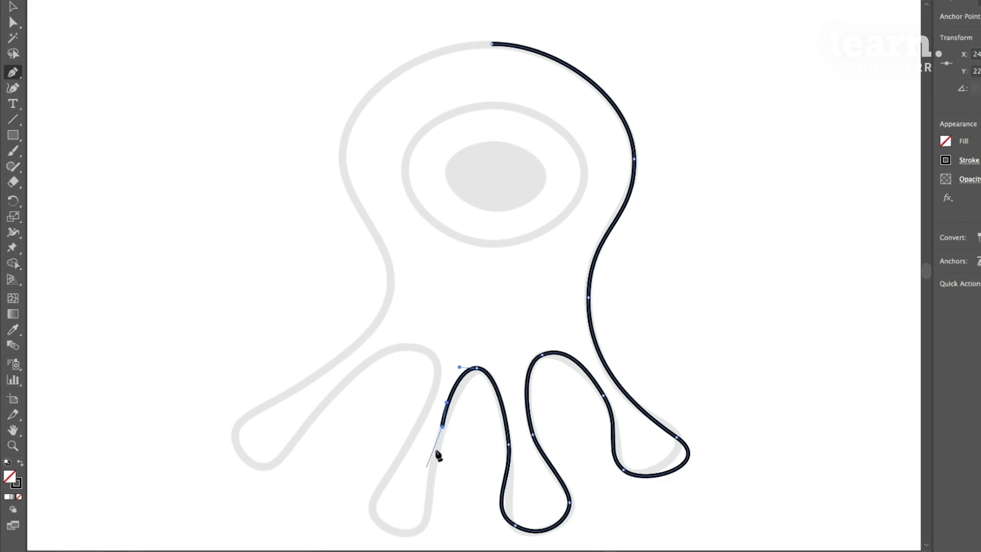
left_click_drag(442, 428, 434, 462)
left_click_drag(423, 524, 407, 539)
left_click_drag(372, 499, 382, 475)
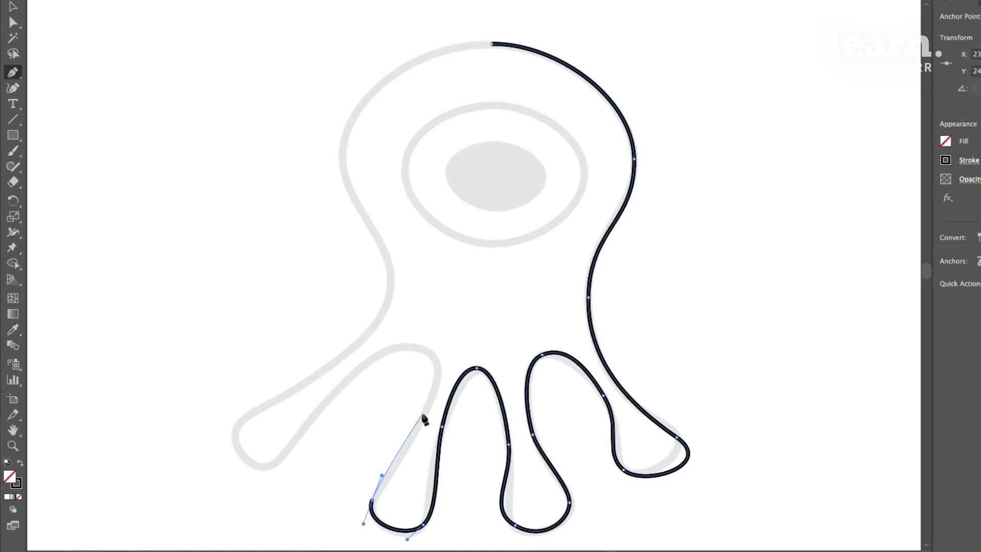
left_click_drag(422, 415, 436, 384)
left_click_drag(420, 347, 399, 332)
left_click_drag(351, 374, 339, 390)
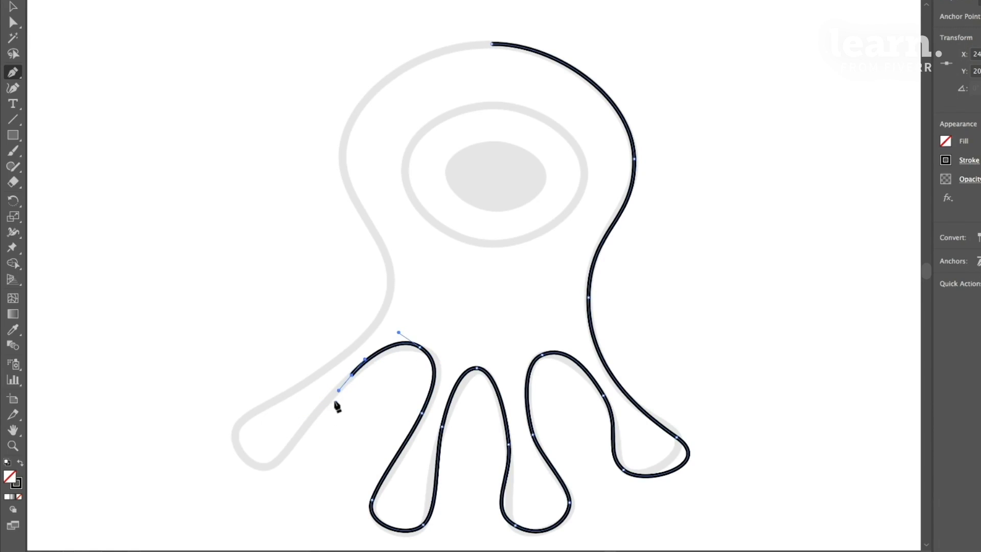
- Continue the path with smooth curves around the outer left leg and up the creature's left side to the head
left_click_drag(269, 466, 253, 481)
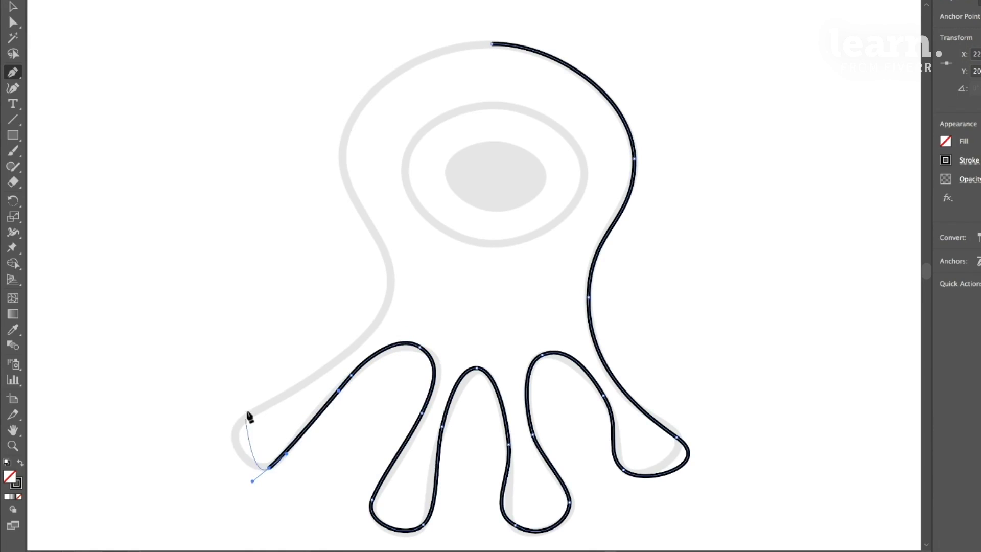
left_click_drag(241, 423, 268, 401)
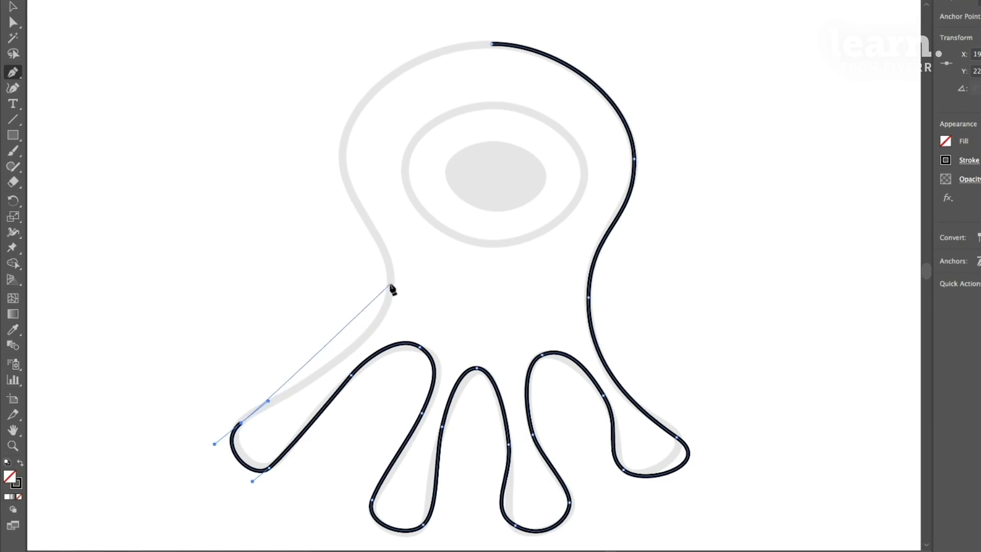
left_click_drag(390, 284, 392, 231)
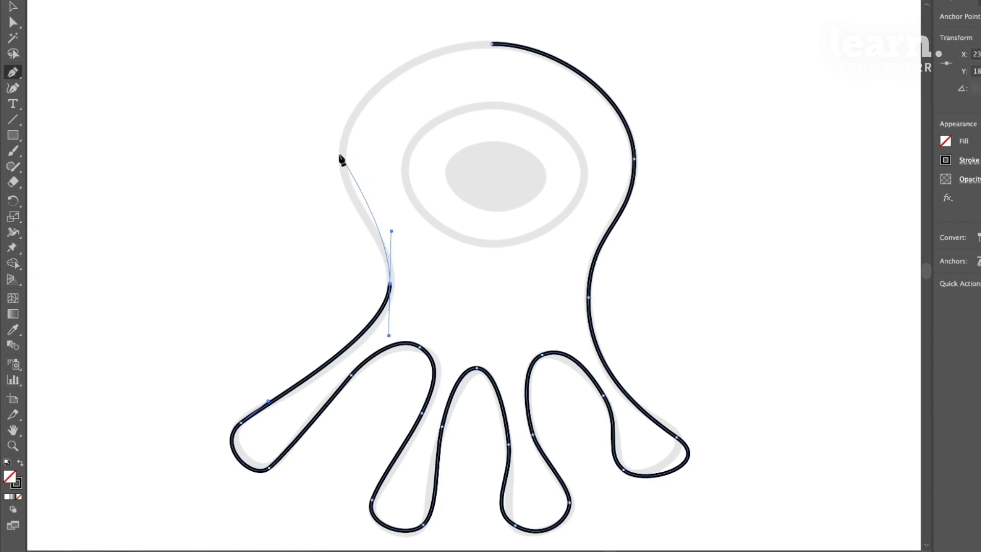
left_click_drag(343, 148, 346, 92)
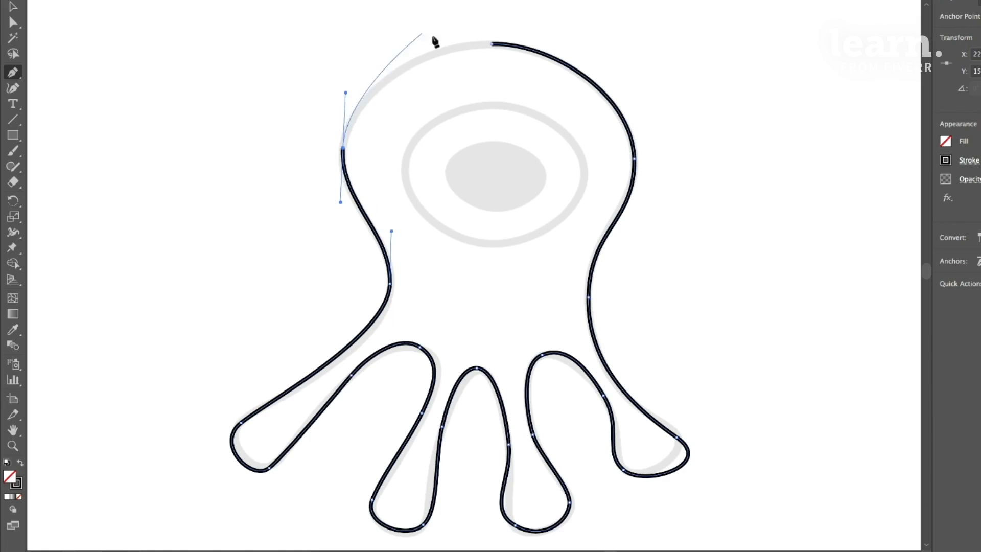
left_click(491, 44)
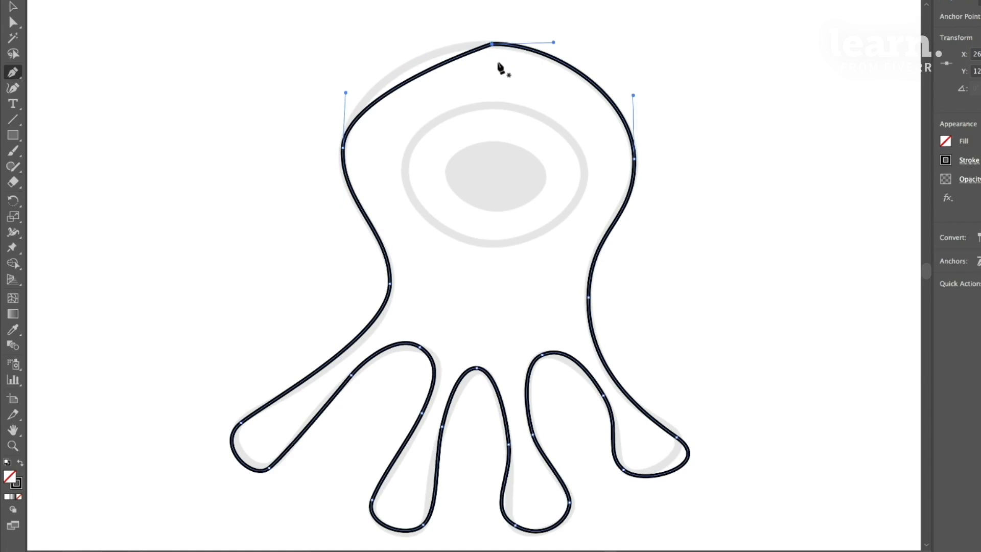
key("ctrl+z")
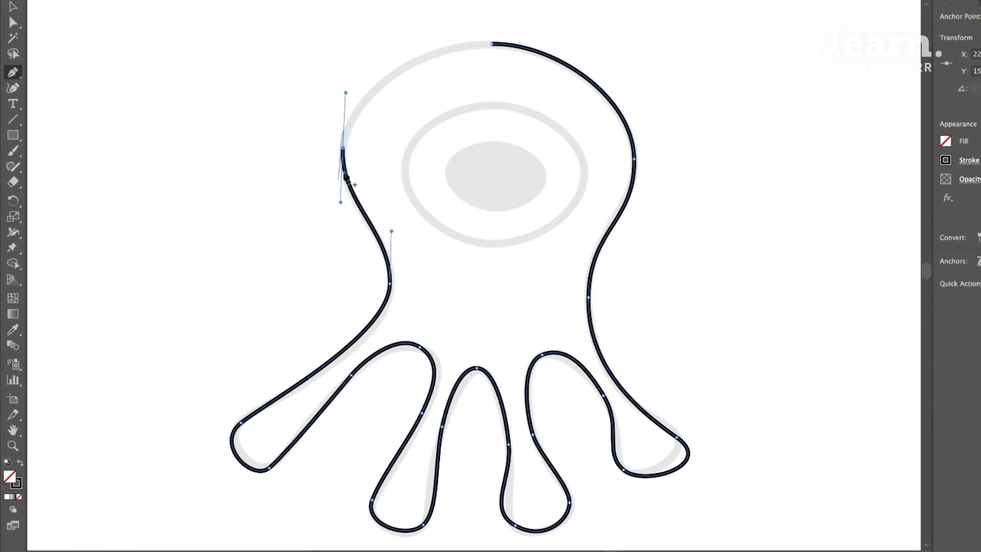
left_click(493, 45)
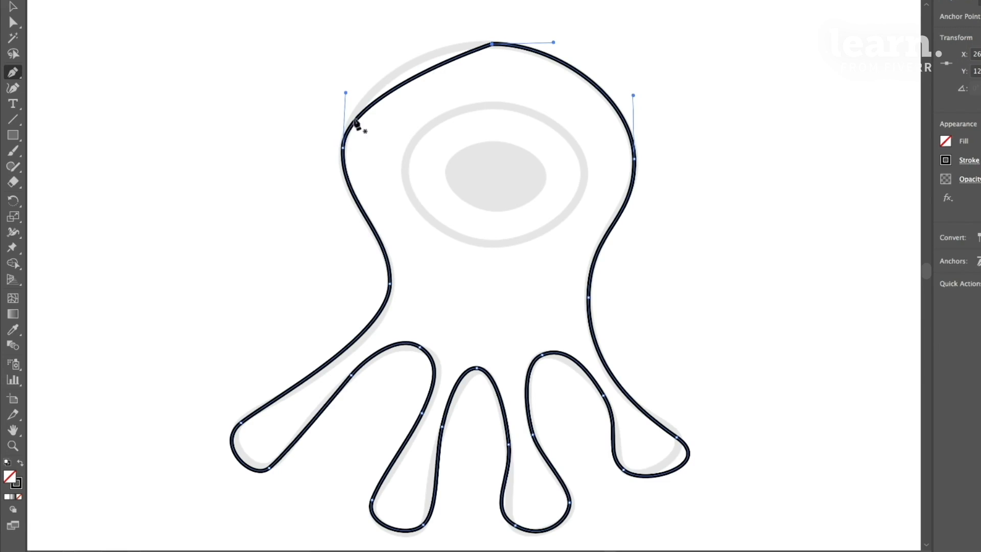
key("super+z")
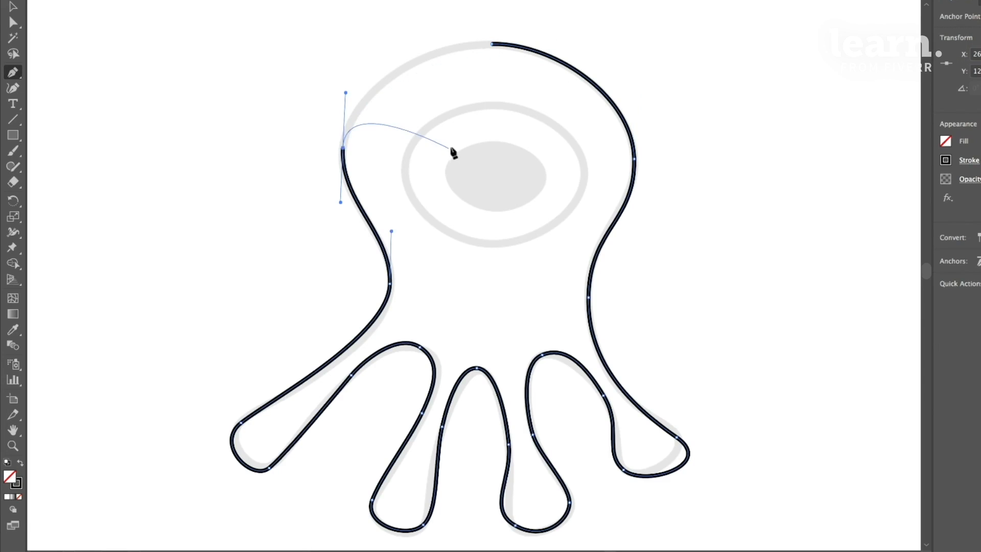
- Close the creature outline at its top centre starting anchor with a smooth curve
left_click_drag(491, 45, 555, 44)
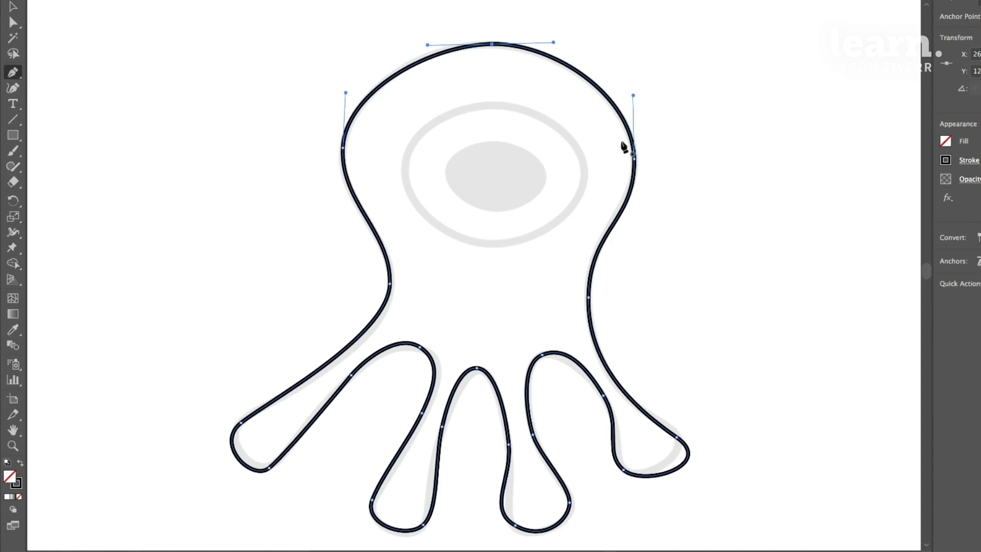
- Refine the outer right leg's tip with the Direct Selection tool by moving its upper anchor inward and shortening that anchor's lower handle
left_click(12, 23)
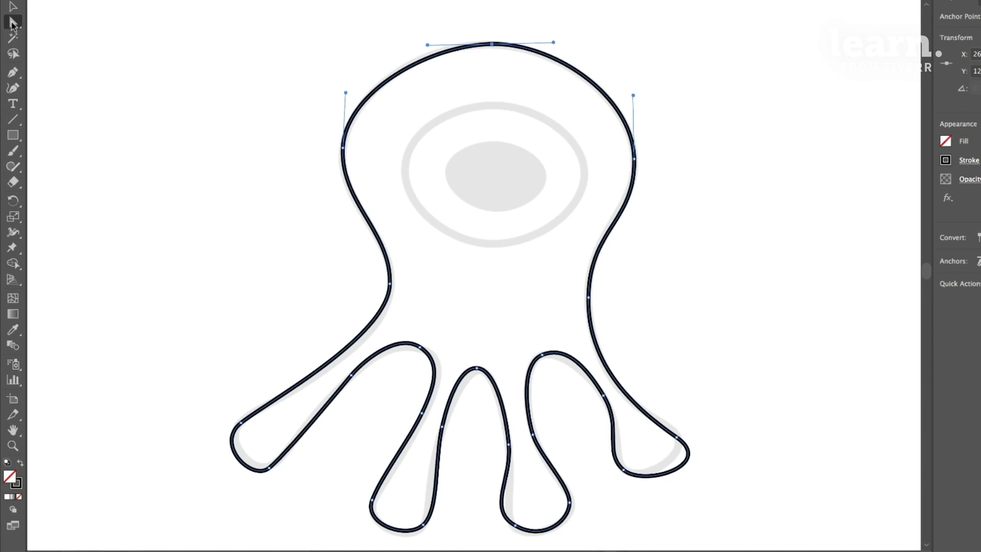
left_click(679, 452)
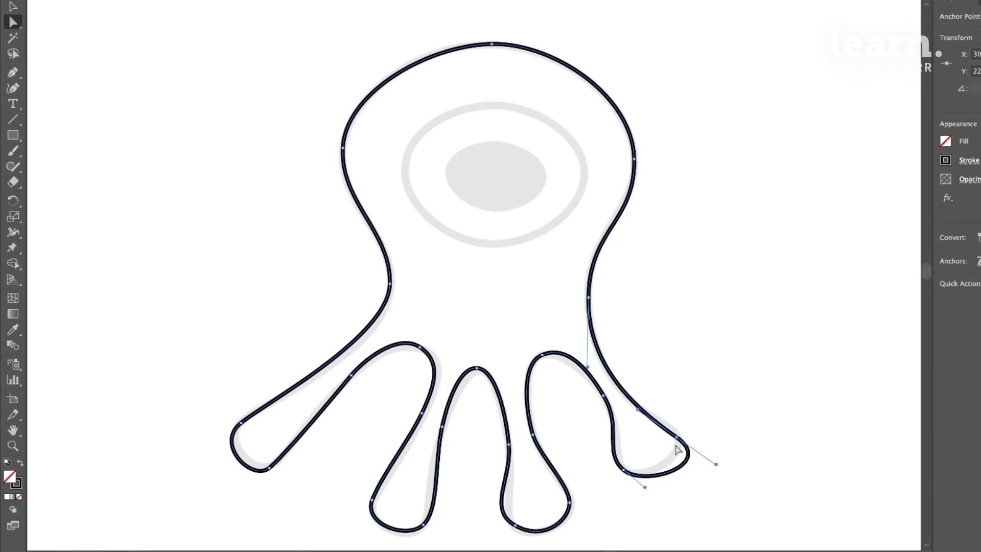
mouse_move(676, 437)
left_mouse_down()
mouse_move(684, 394)
mouse_move(671, 427)
left_mouse_up()
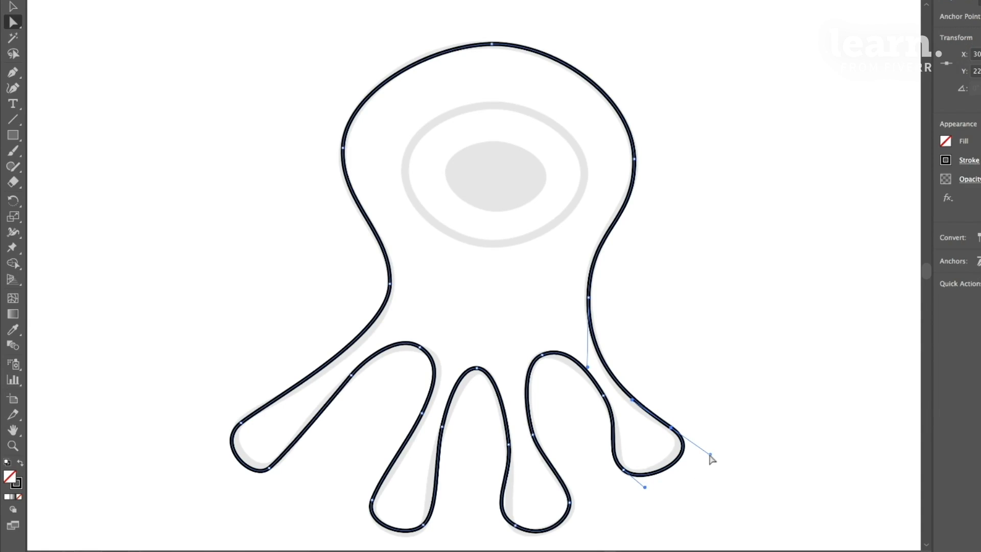
mouse_move(709, 454)
left_mouse_down()
mouse_move(691, 442)
mouse_move(703, 465)
mouse_move(687, 449)
mouse_move(712, 451)
mouse_move(690, 460)
mouse_move(722, 455)
mouse_move(705, 447)
mouse_move(676, 457)
mouse_move(718, 445)
mouse_move(685, 456)
mouse_move(695, 449)
left_mouse_up()
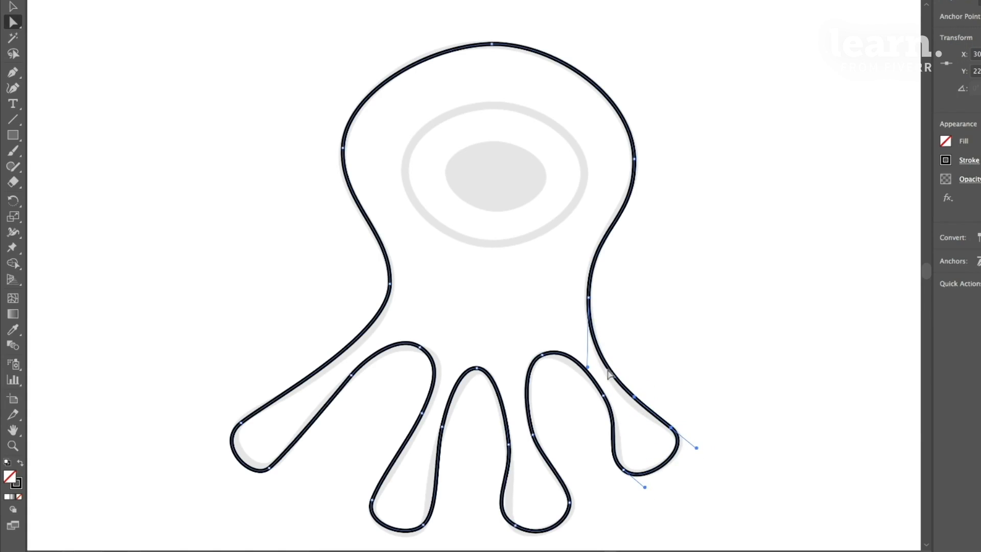
- Adjust the anchor and handles along the right arch and the inner edge of the outer right leg to match the template
left_click(551, 359)
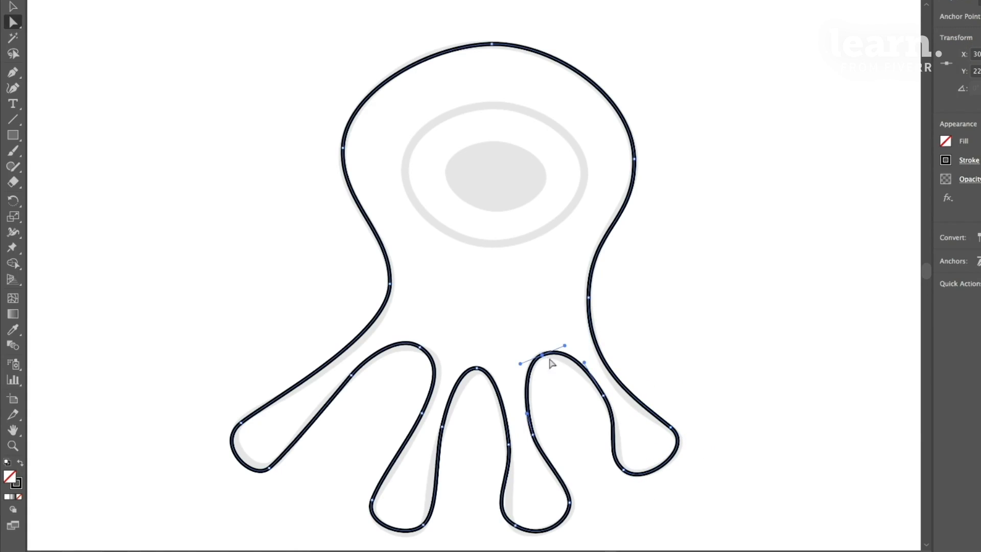
left_click(604, 397)
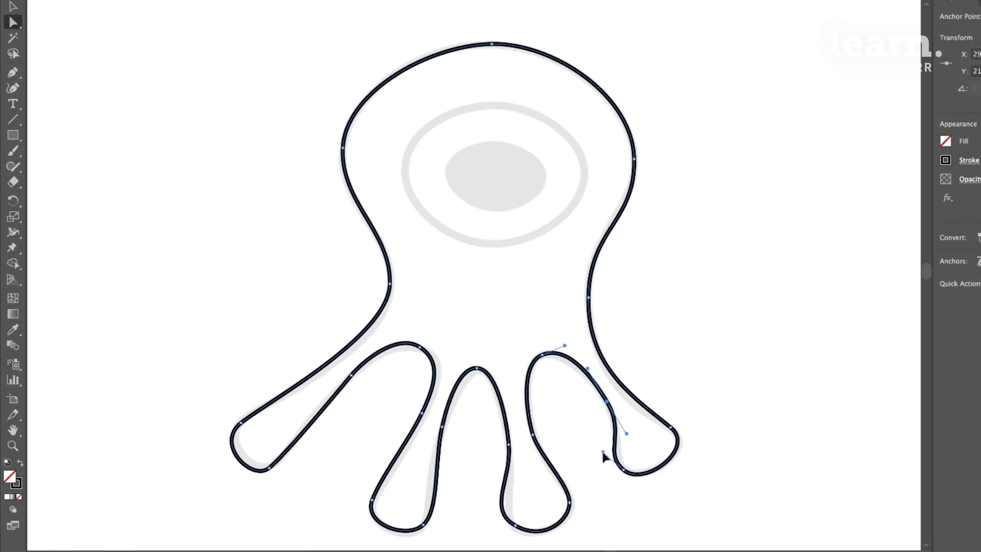
left_click_drag(603, 452, 613, 458)
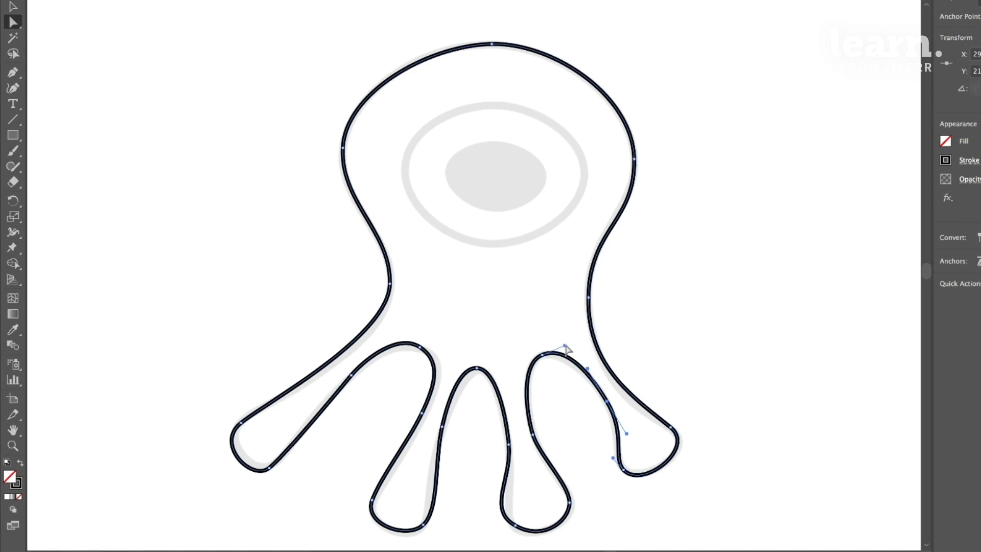
left_click_drag(565, 346, 559, 346)
left_click(542, 355)
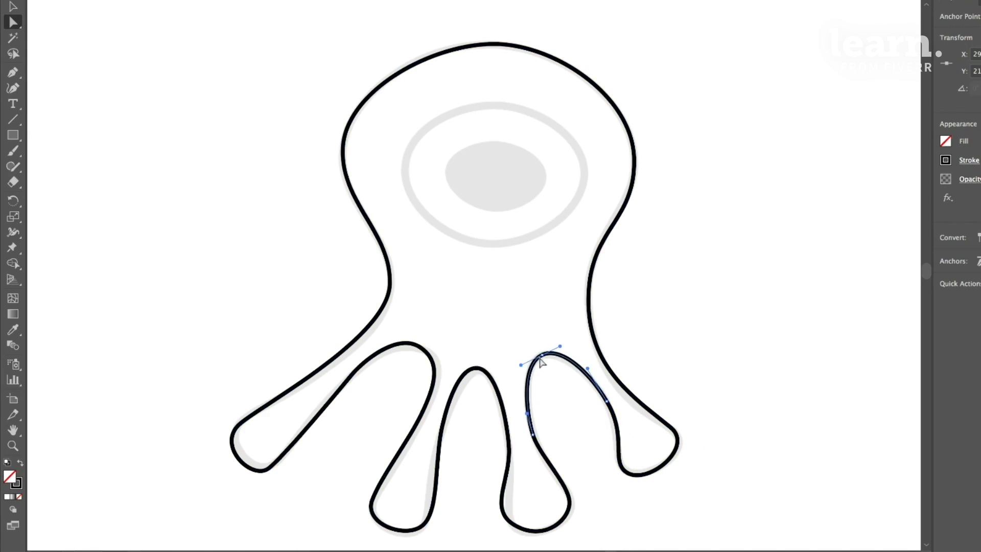
- Shorten the curve handles at the facing bottom edges of the two middle legs to follow the template
left_click(510, 445)
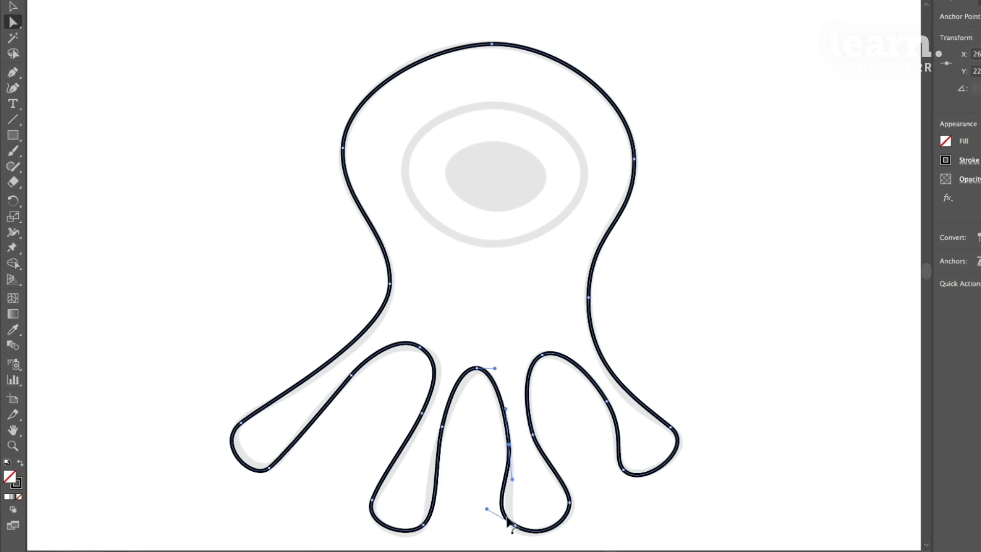
left_click_drag(487, 510, 503, 514)
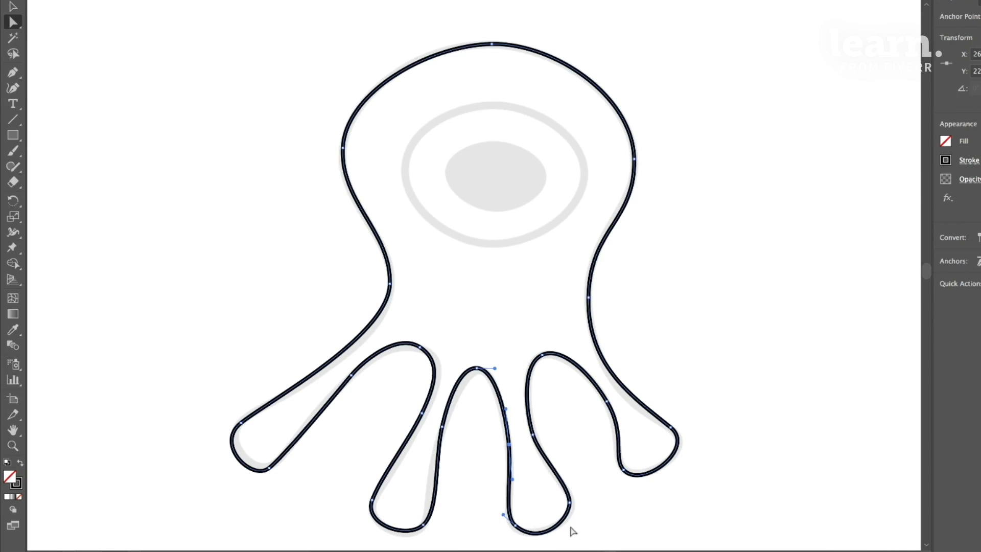
left_click(423, 525)
left_click_drag(435, 461, 436, 495)
- Nudge the anchors at the outer left leg's tip, the left waist and the head's left side onto the template
left_click(352, 376)
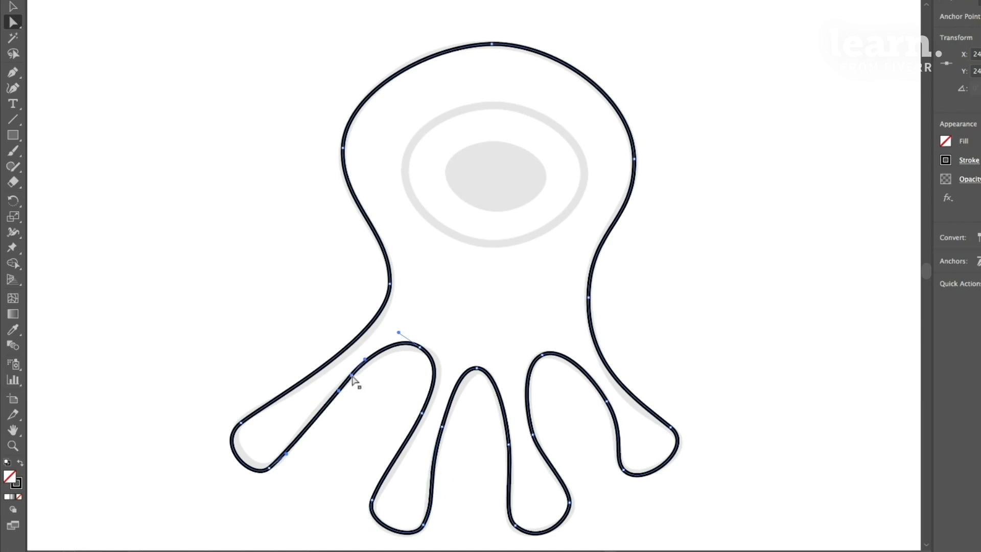
left_click_drag(271, 467, 273, 462)
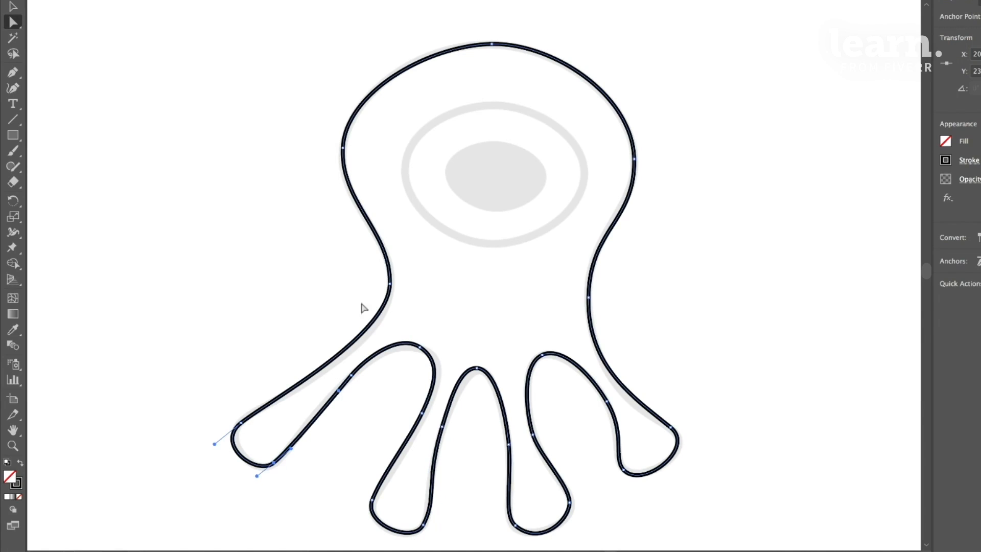
left_click_drag(391, 287, 393, 289)
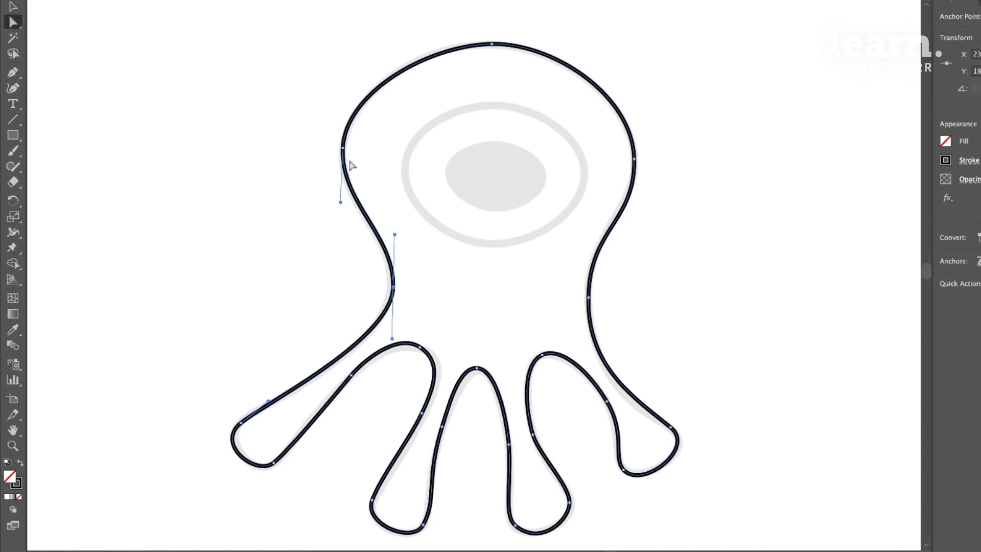
left_click_drag(342, 151, 344, 154)
- Lengthen both handles of the head's top anchor and shift the anchor slightly left to fit the template curve
left_click(492, 44)
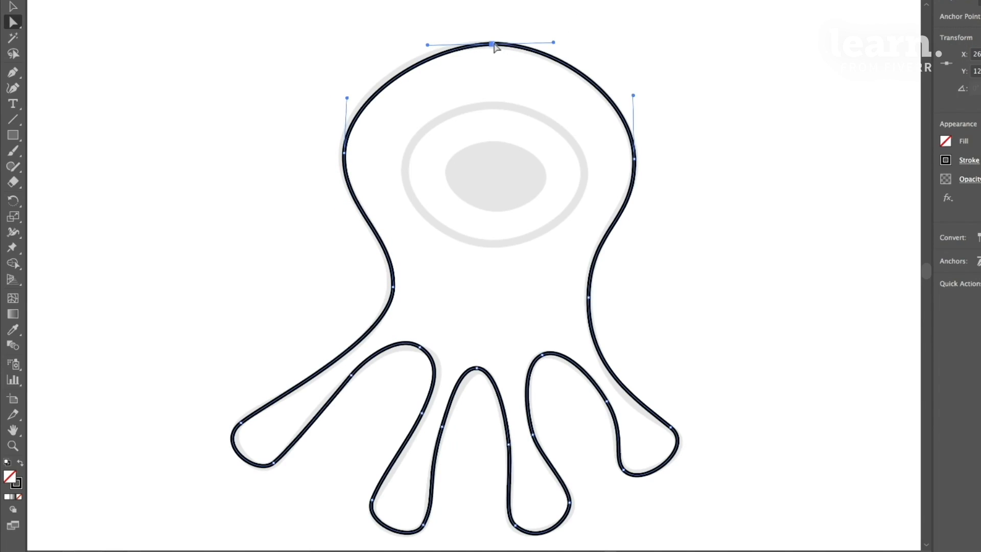
left_click_drag(553, 43, 568, 50)
left_click_drag(427, 42, 412, 45)
left_click_drag(493, 45, 487, 46)
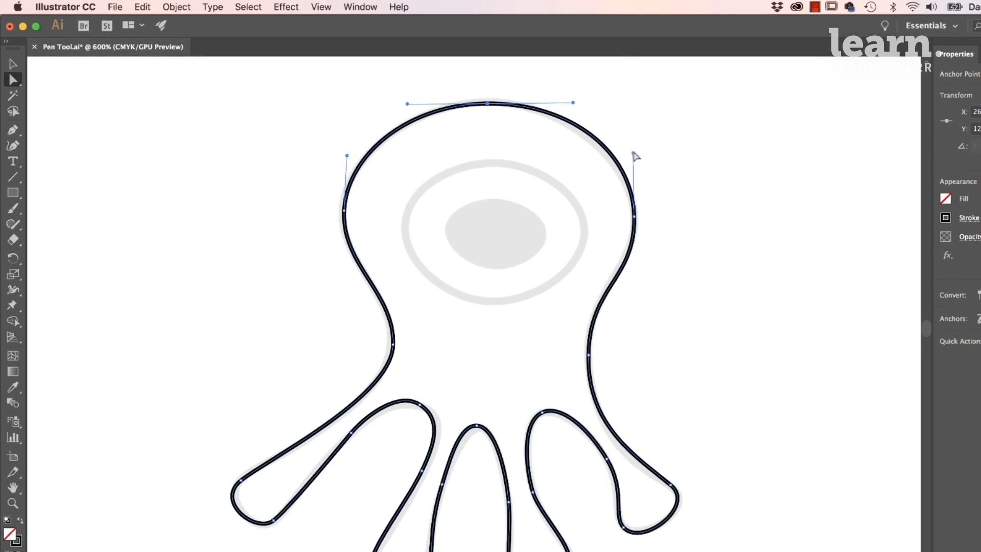
- Look up whether Smart Guides are enabled
left_click(320, 7)
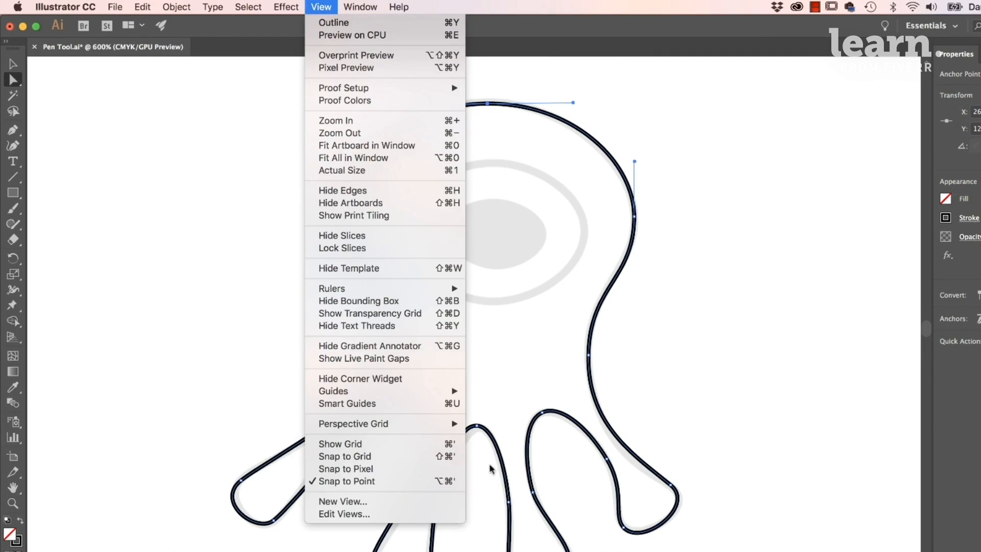
left_click(358, 406)
- Deselect the creature outline and activate the Pen tool
left_click(659, 277)
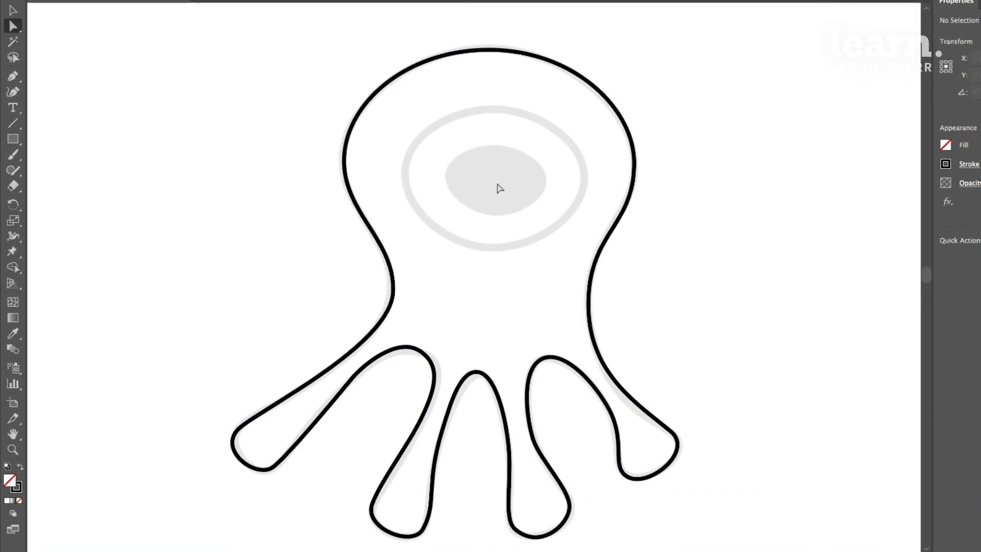
left_click(13, 131)
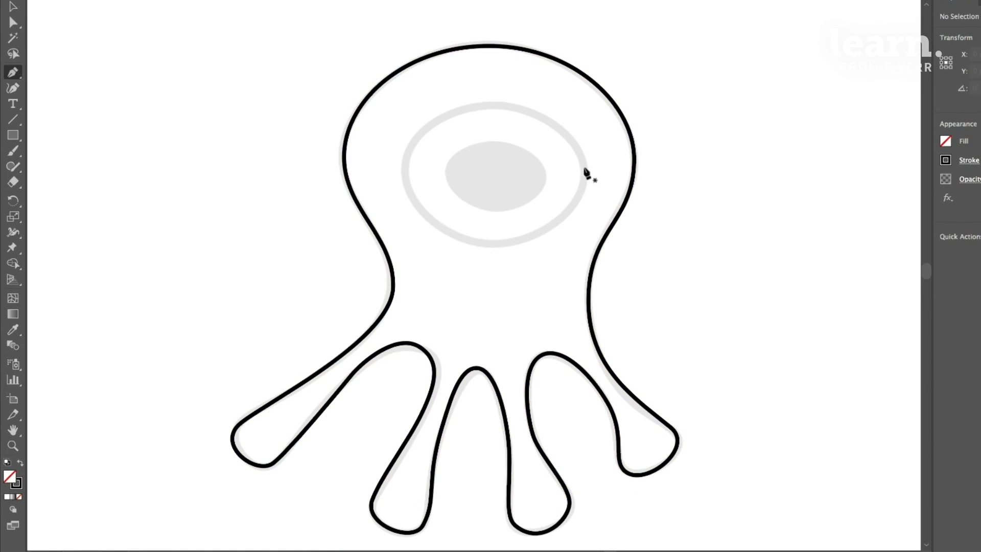
left_click(584, 205)
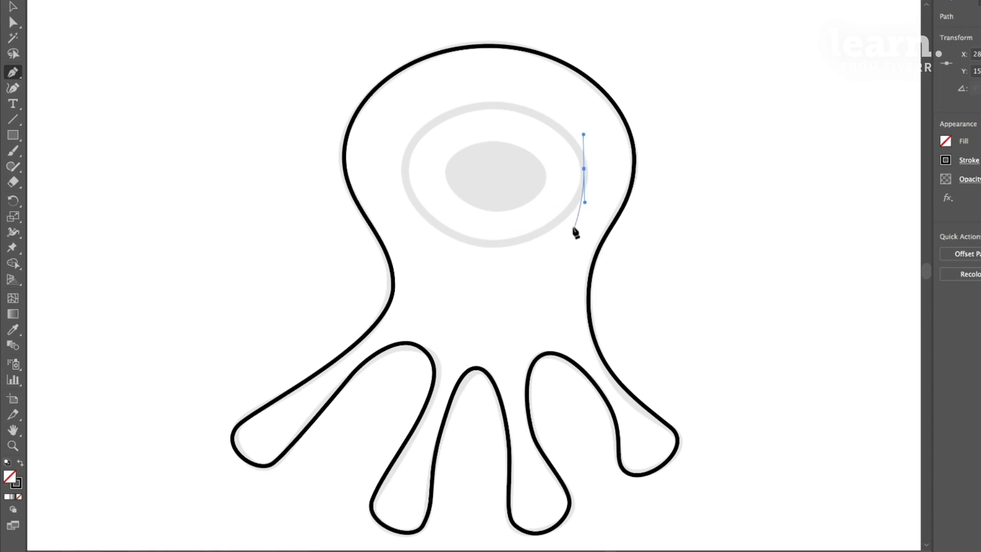
key("super+z")
left_click_drag(583, 159, 582, 131)
key("super+z")
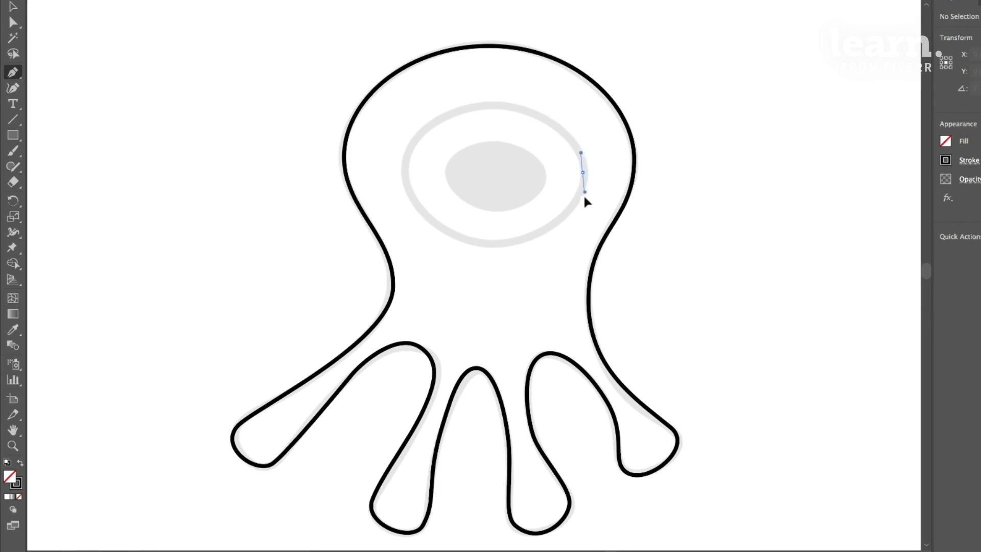
- Trace the eye's outer ring with the Pen tool as a closed path of four smooth anchors at its right, bottom, left and top
left_click_drag(583, 208, 582, 211)
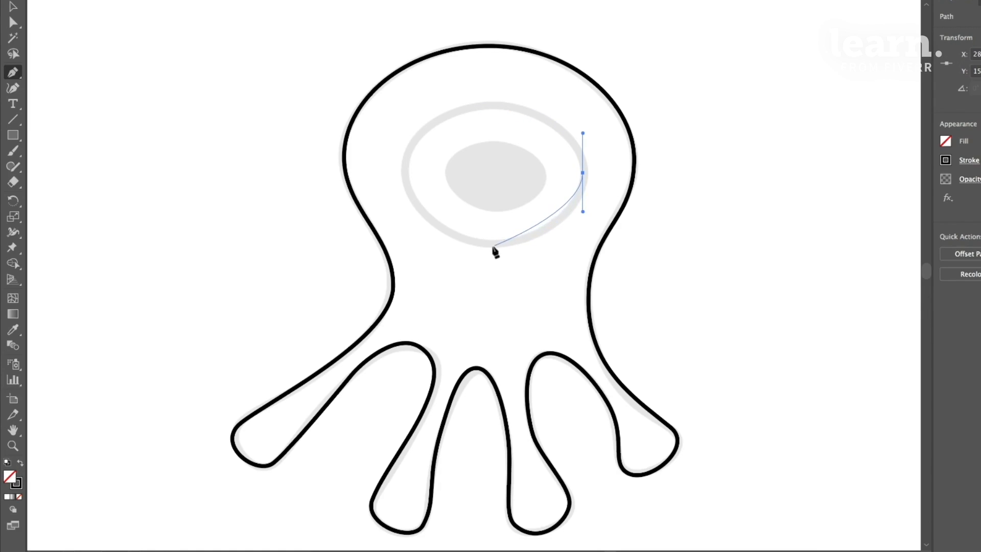
left_click_drag(492, 246, 438, 246)
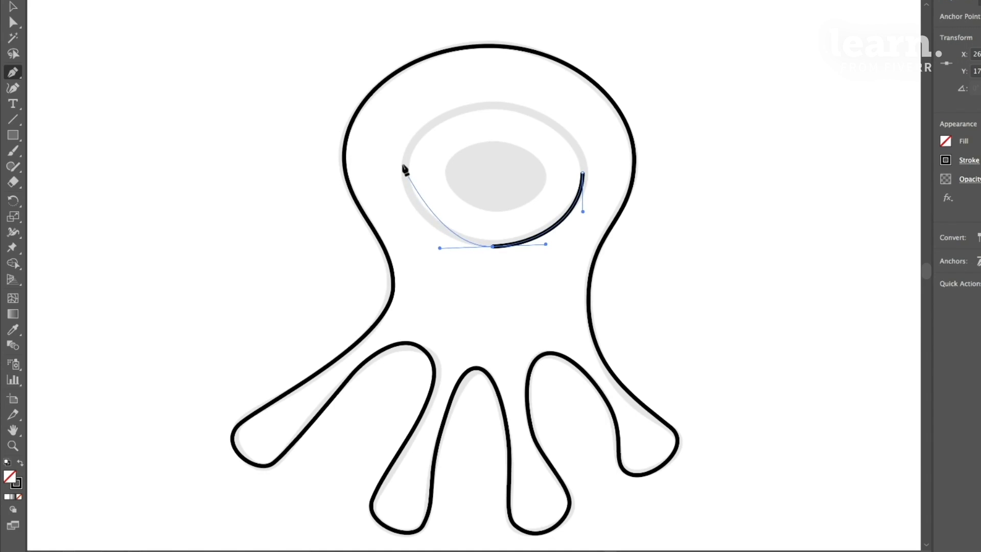
left_click_drag(404, 162, 400, 109)
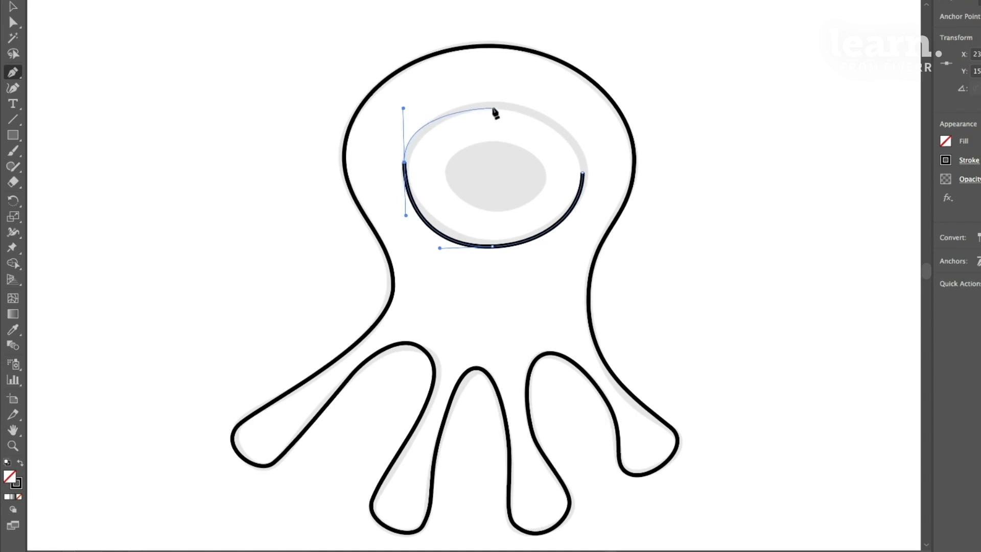
left_click_drag(492, 104, 523, 105)
left_click_drag(582, 172, 581, 211)
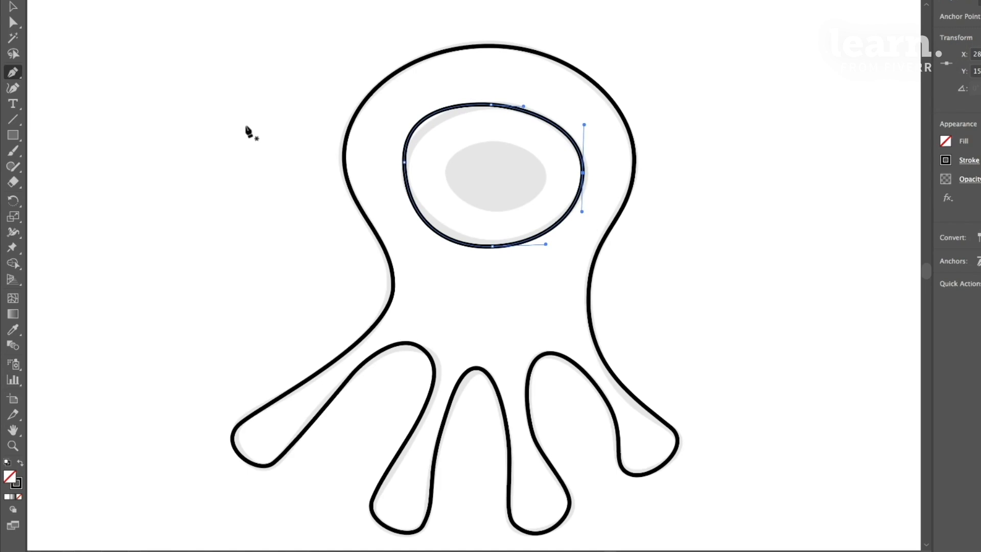
- Reposition the eye outline's left anchor, adjust both its handles and shorten the bottom anchor's left handle to fit the template
left_click(11, 24)
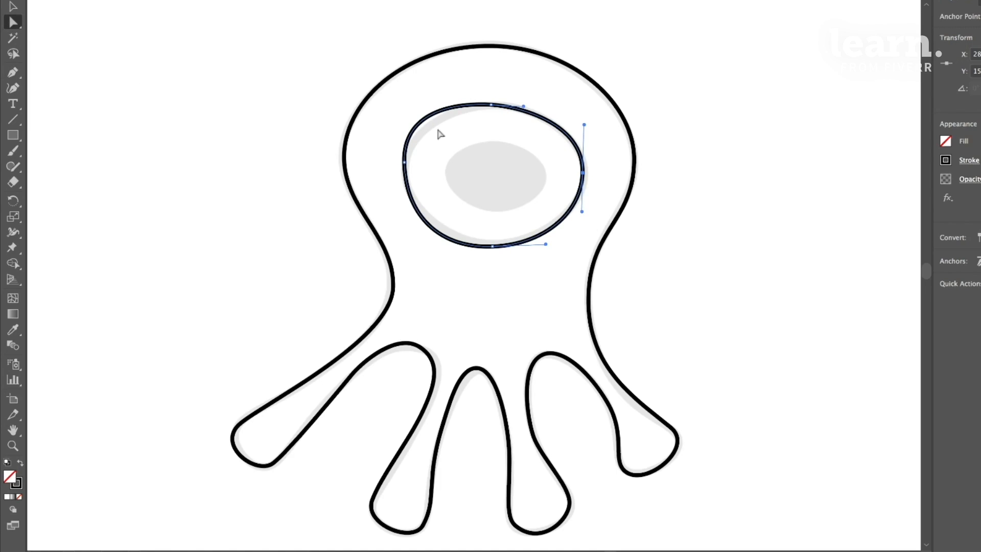
left_click(404, 166)
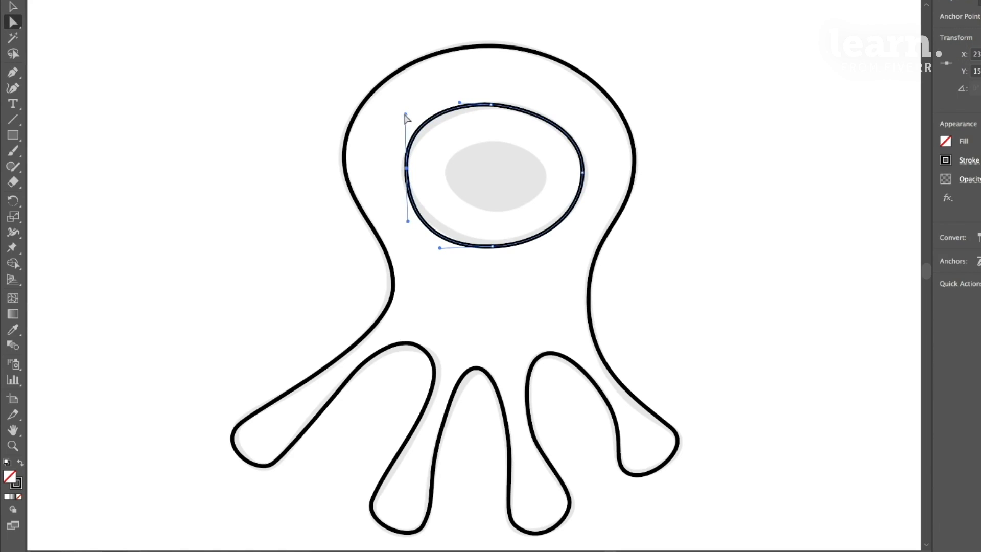
left_click_drag(405, 115, 410, 131)
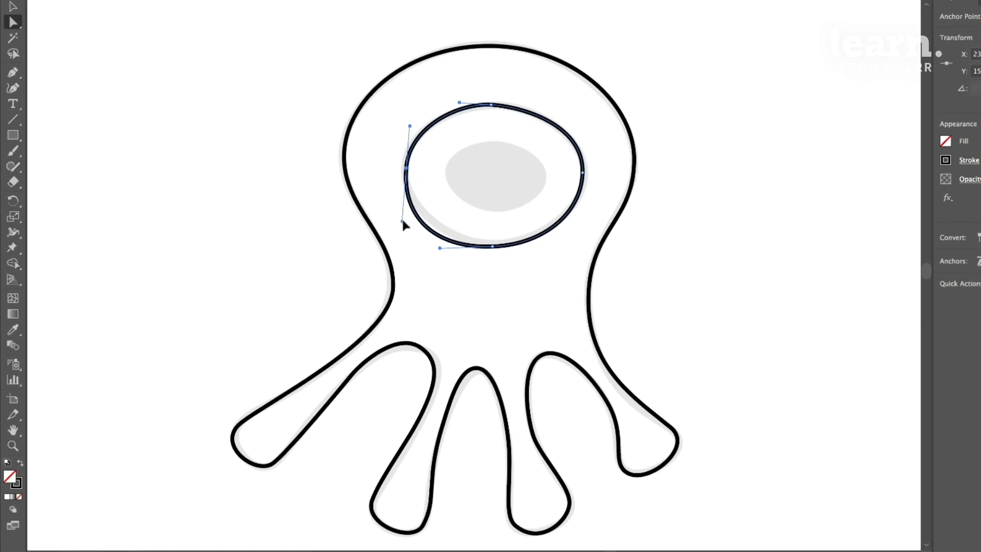
left_click_drag(403, 221, 405, 207)
left_click_drag(440, 249, 448, 242)
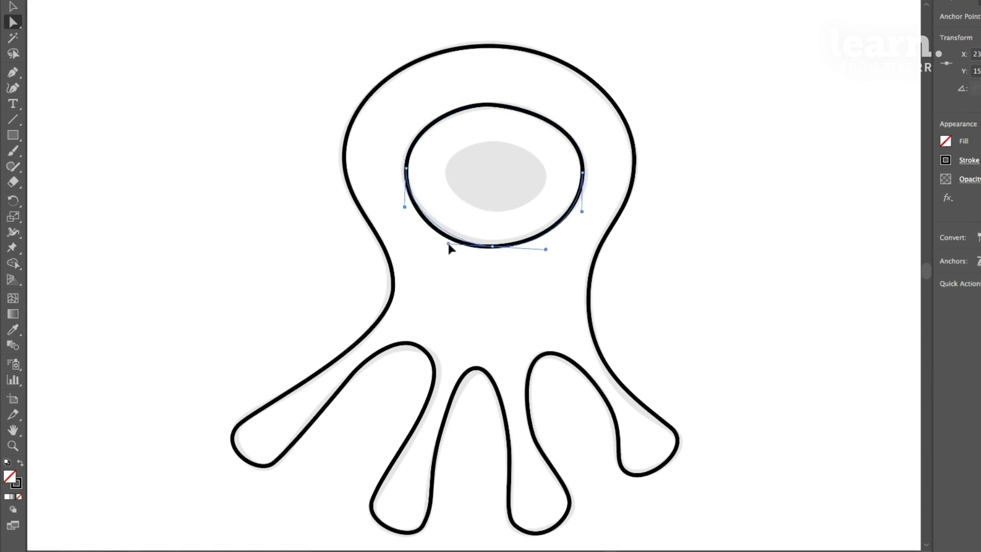
- Nudge the eye outline's bottom, right and top anchors onto the template ring and adjust the top and right anchors' handles
left_click(492, 246)
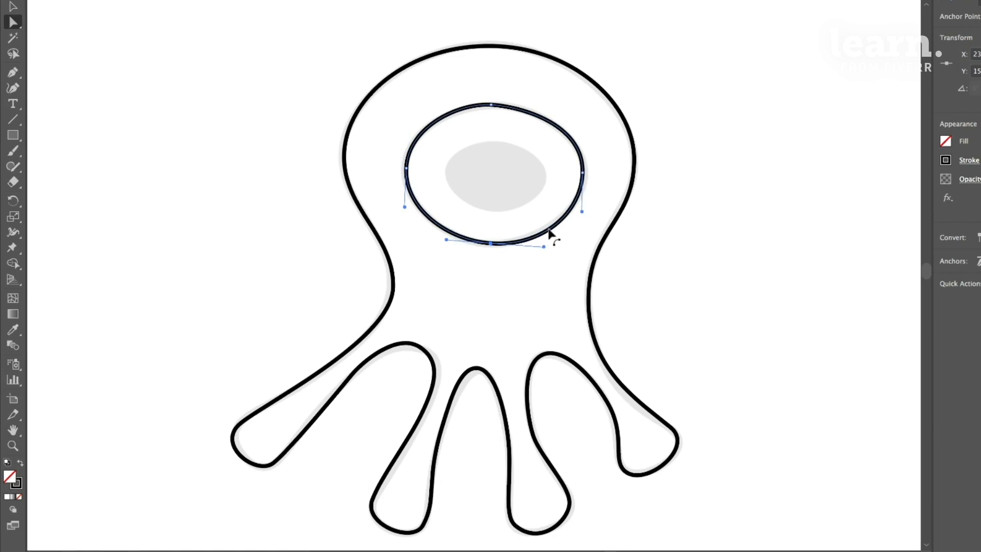
left_click_drag(582, 173, 586, 172)
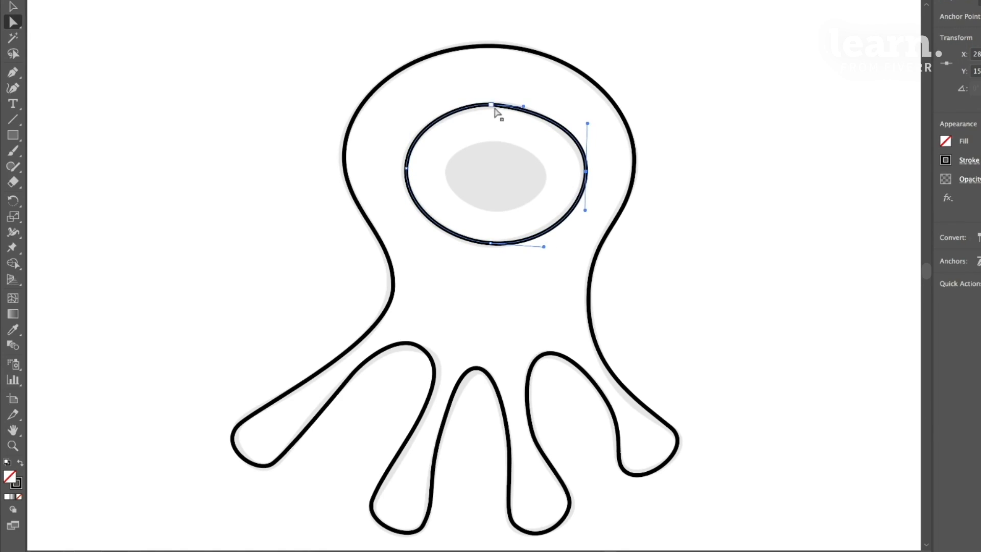
left_click_drag(492, 106, 534, 108)
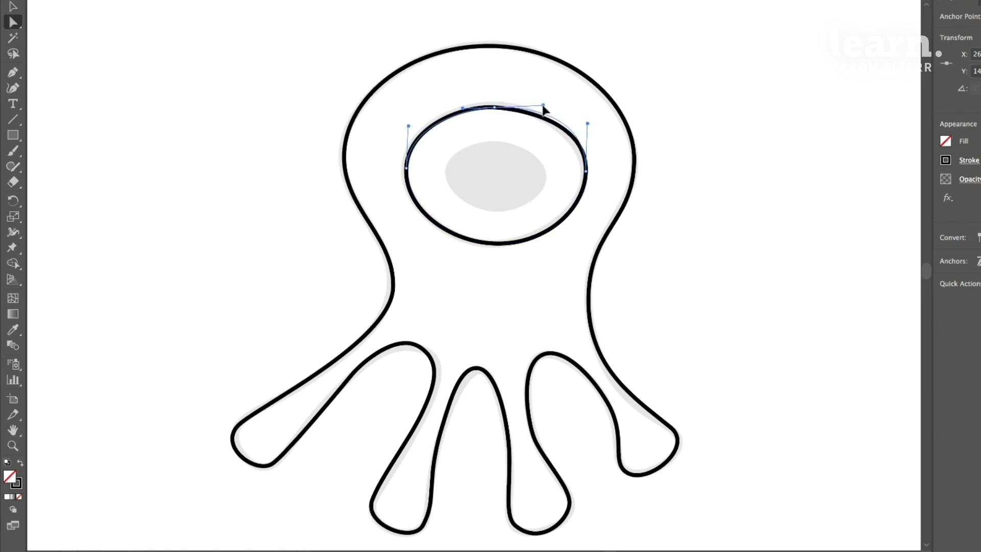
left_click_drag(463, 107, 451, 104)
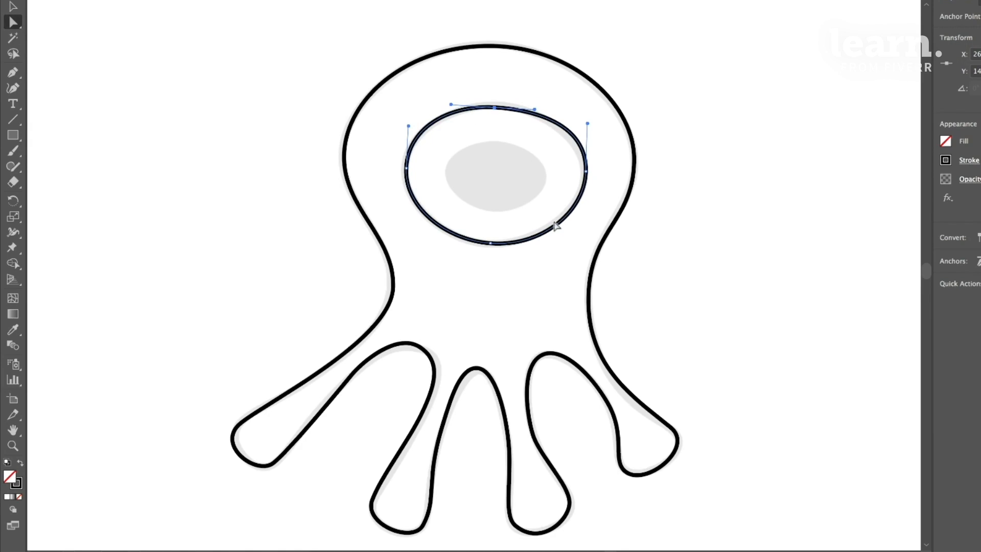
left_click_drag(588, 123, 587, 134)
left_click_drag(586, 172, 583, 171)
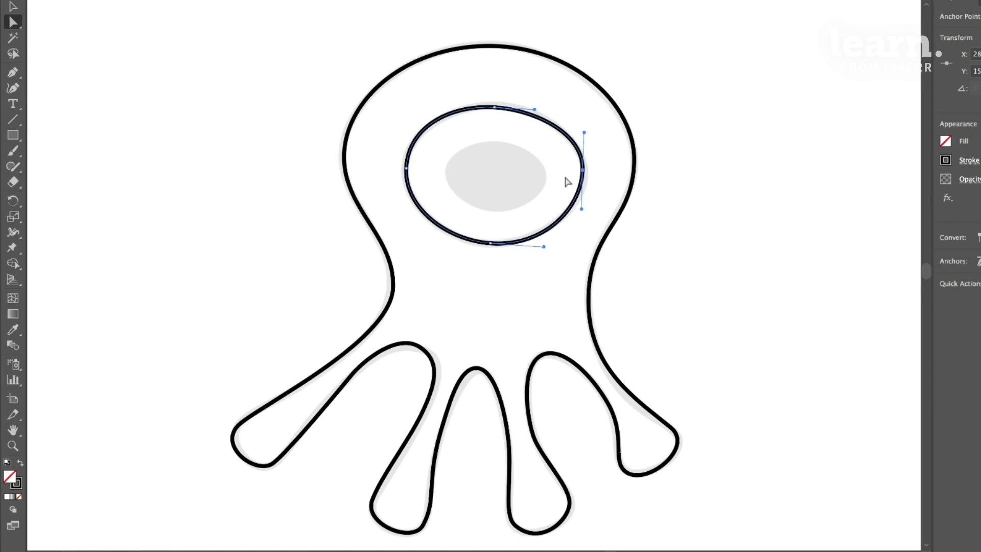
- Duplicate the eye outline and move and scale the copy onto the grey pupil, leaving it deselected
left_click(13, 6)
left_click(368, 148)
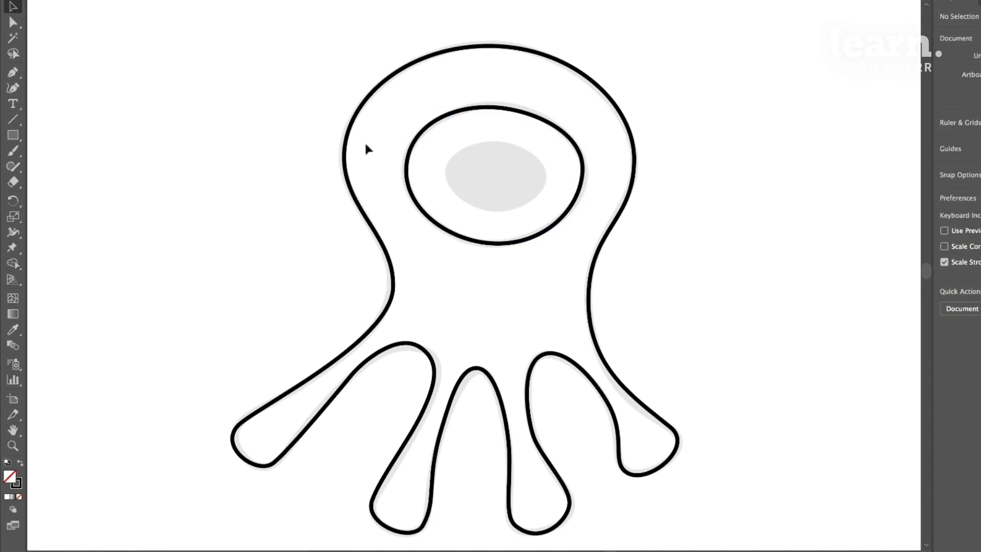
left_click(570, 144)
key("ctrl+c")
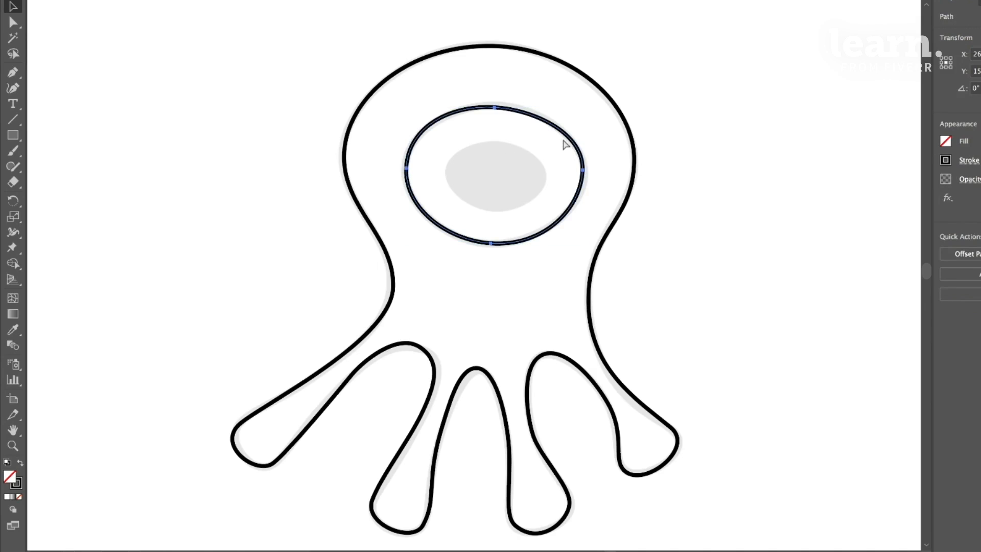
key("ctrl+v")
left_click_drag(562, 206, 486, 264)
left_click_drag(548, 175, 540, 190)
left_click(744, 187)
- Trace the crown template's left edge, base and right edge with straight Pen tool segments, starting at the upper-left tip
left_click_drag(690, 189, 500, 221)
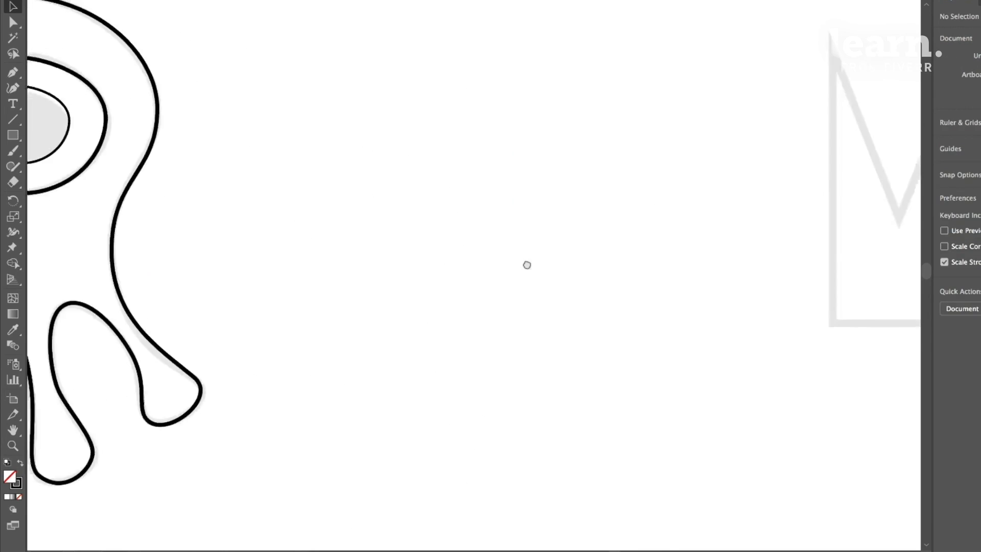
left_click(15, 73)
left_click(195, 112)
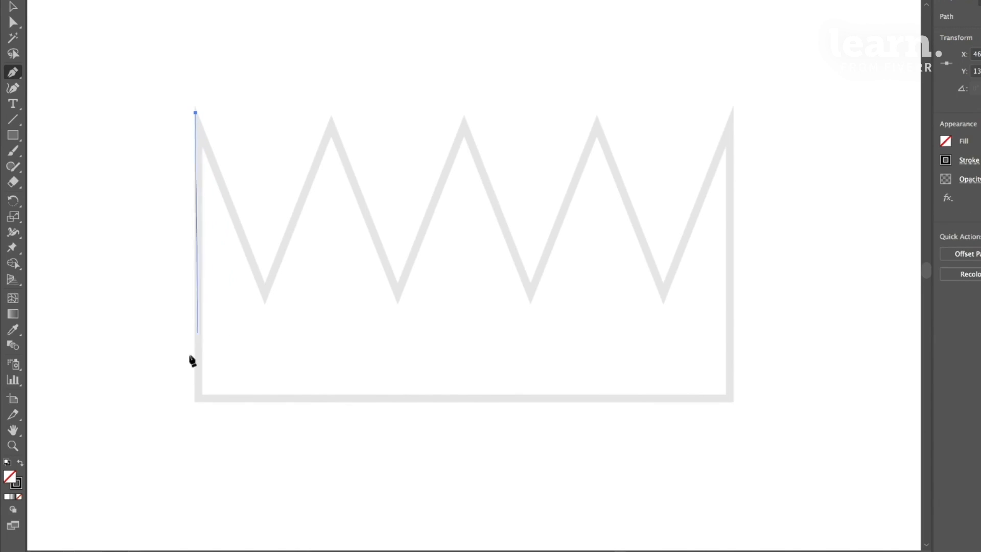
left_click(198, 394)
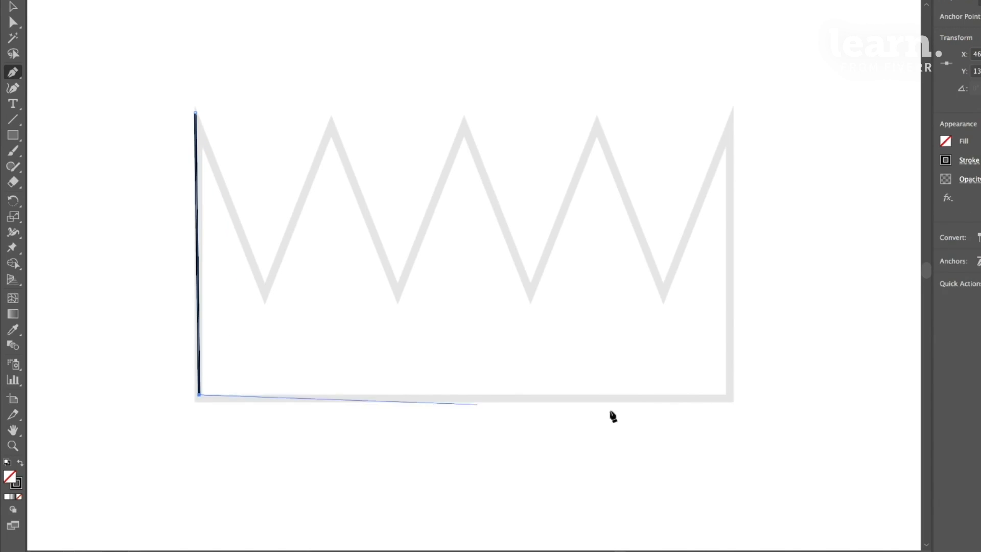
left_click(729, 396)
left_click(733, 110)
- Trace the crown's zigzag top from the right tip across every valley and peak and close the path at the starting anchor
left_click(662, 296)
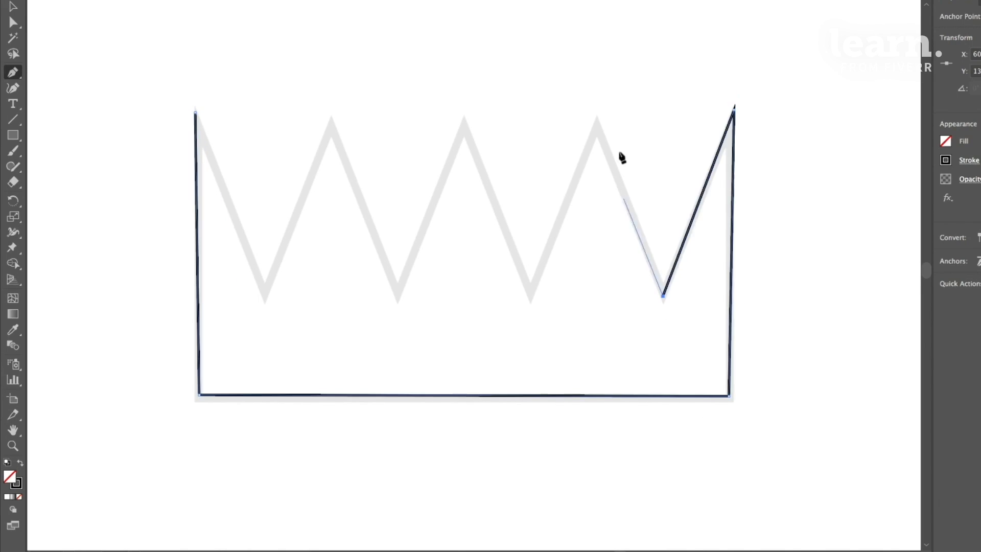
left_click(596, 121)
left_click(526, 292)
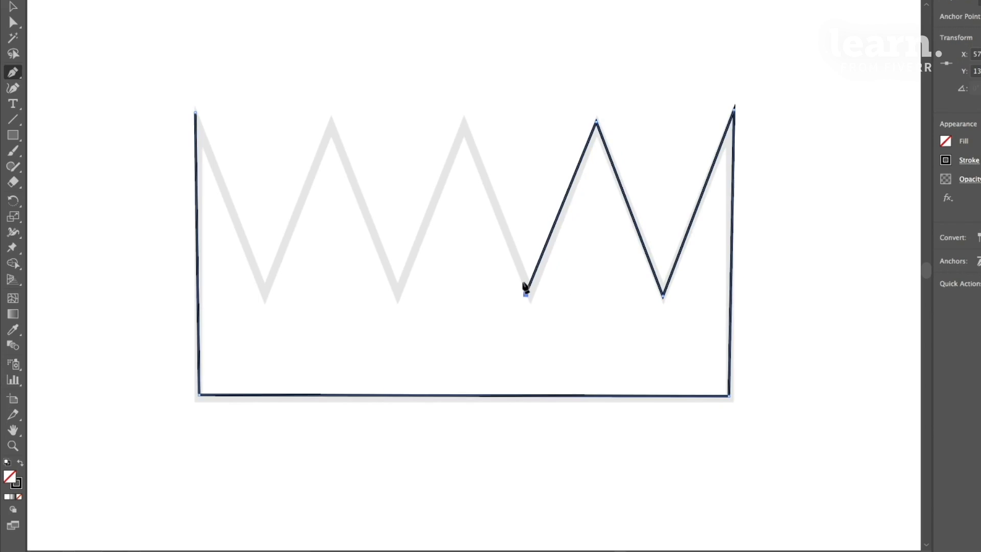
left_click(463, 121)
left_click(396, 292)
left_click(331, 121)
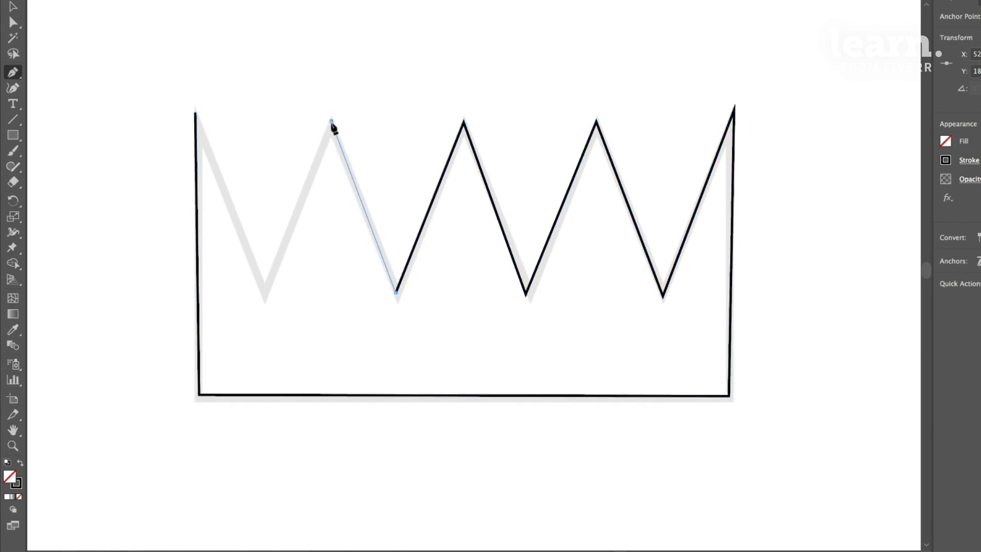
left_click(261, 291)
left_click(195, 111)
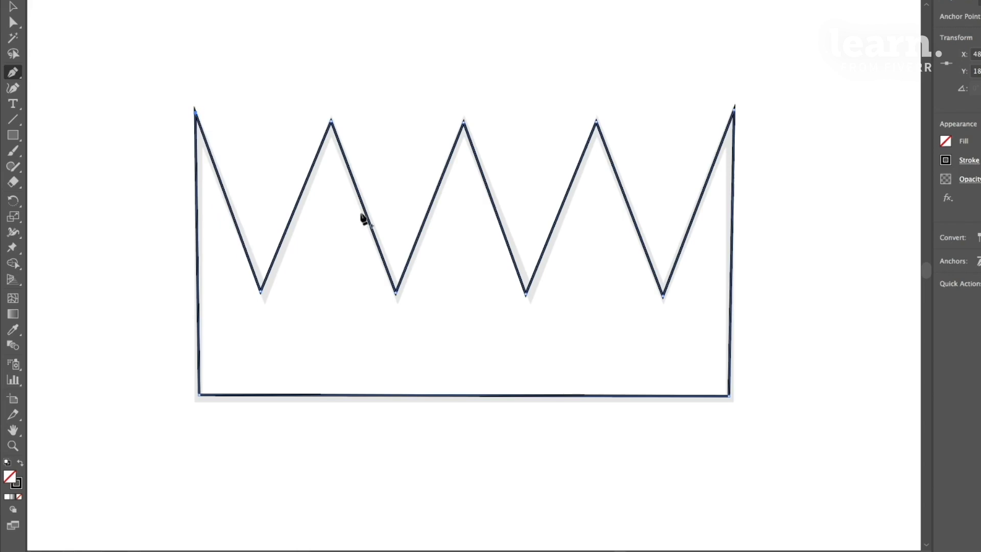
- On the ninja template, trace the curved right body edge from the base corner up to the lower corner of the right arm
left_click_drag(721, 190, 206, 197)
left_click_drag(460, 293, 861, 53)
left_click_drag(674, 439, 737, 163)
left_click_drag(177, 307, 635, 217)
left_click_drag(136, 498, 476, 317)
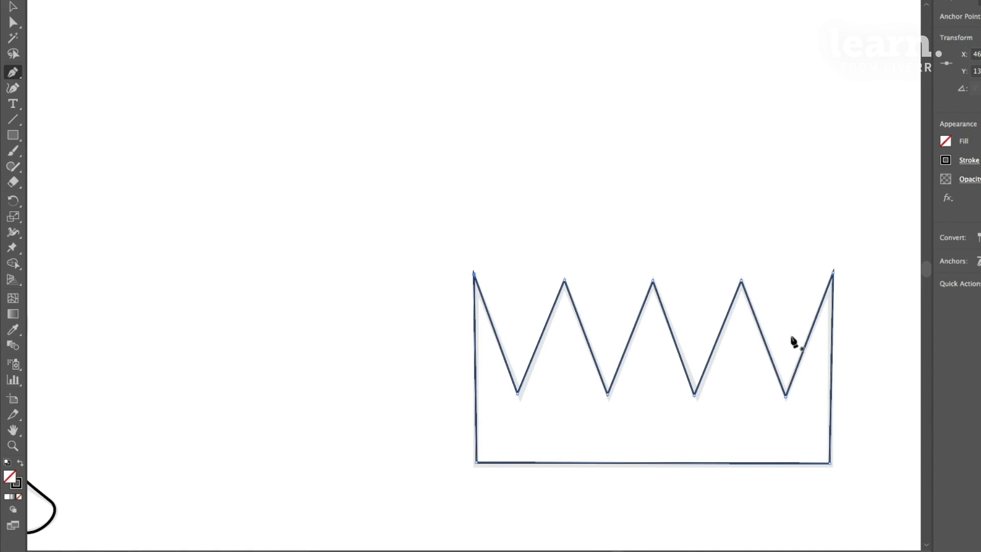
left_click_drag(605, 420, 705, 289)
left_click_drag(468, 410, 657, 271)
left_click_drag(332, 451, 550, 213)
left_click_drag(490, 337, 503, 157)
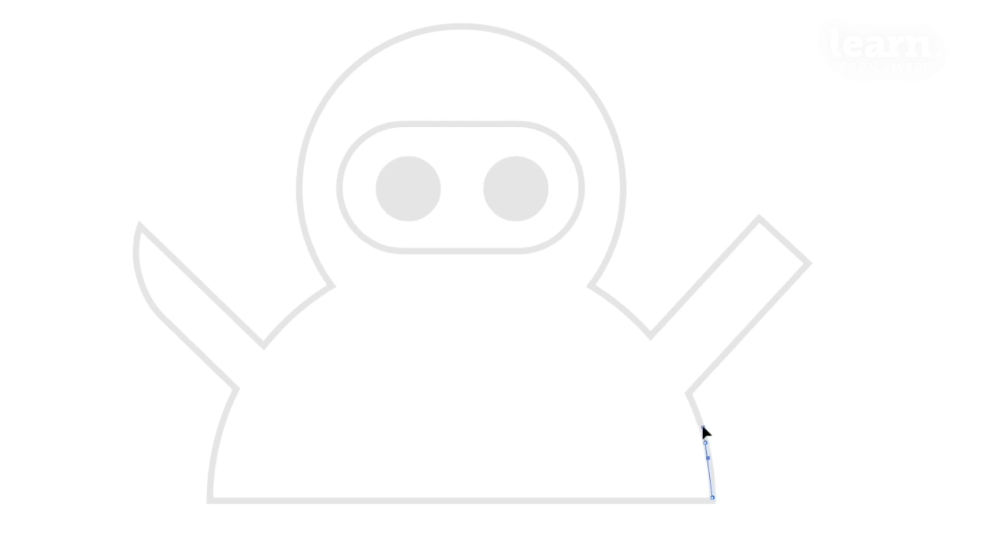
left_click_drag(699, 416, 776, 452)
left_click_drag(696, 392, 697, 412)
left_click(688, 395)
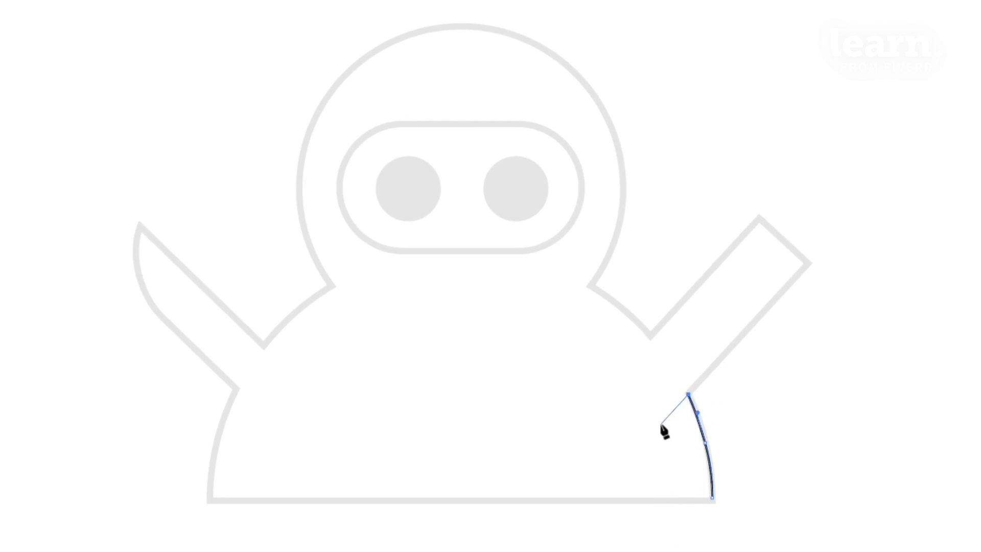
- Trace the ninja's right arm with straight segments and continue along the curved shoulder to the corner where it meets the head
left_click(806, 263)
left_click(761, 216)
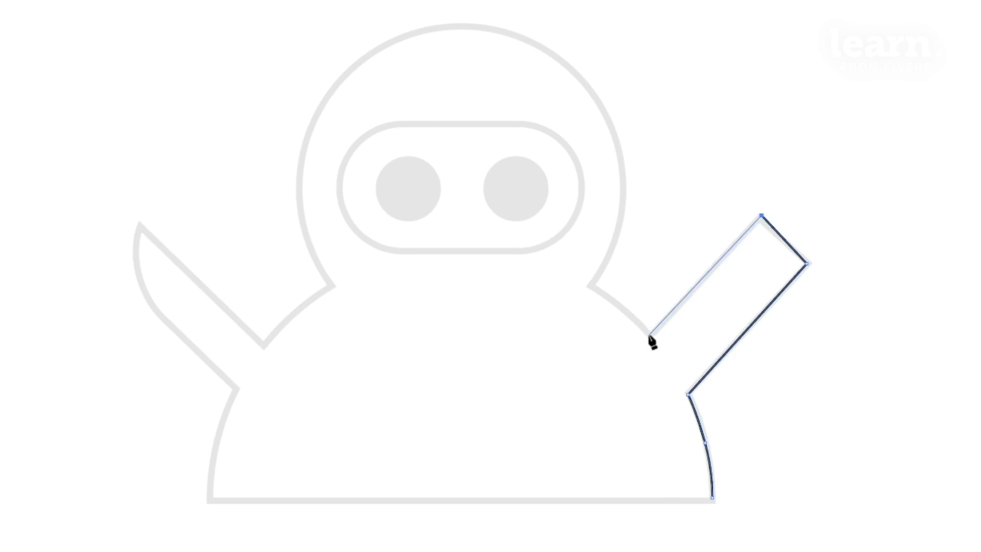
left_click(649, 334)
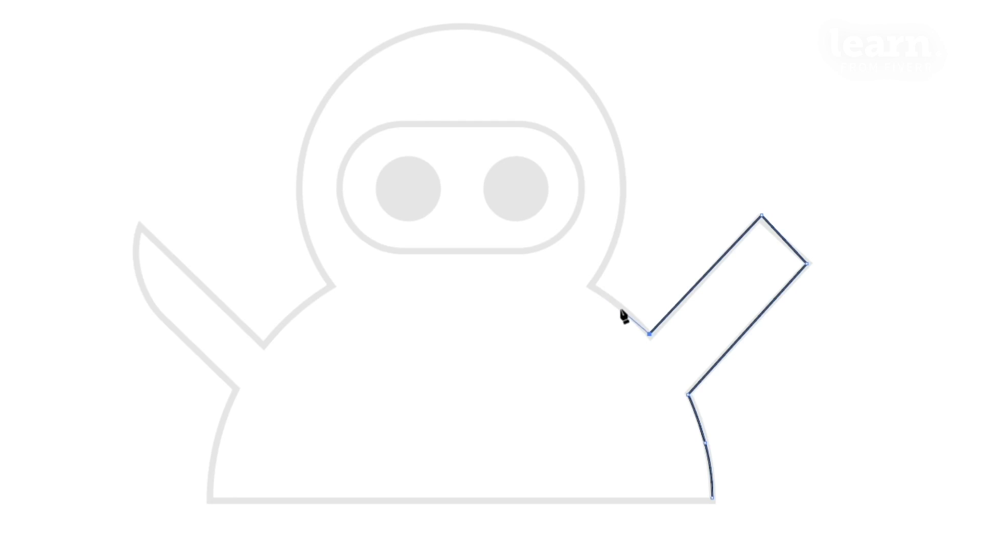
left_click_drag(621, 305, 610, 302)
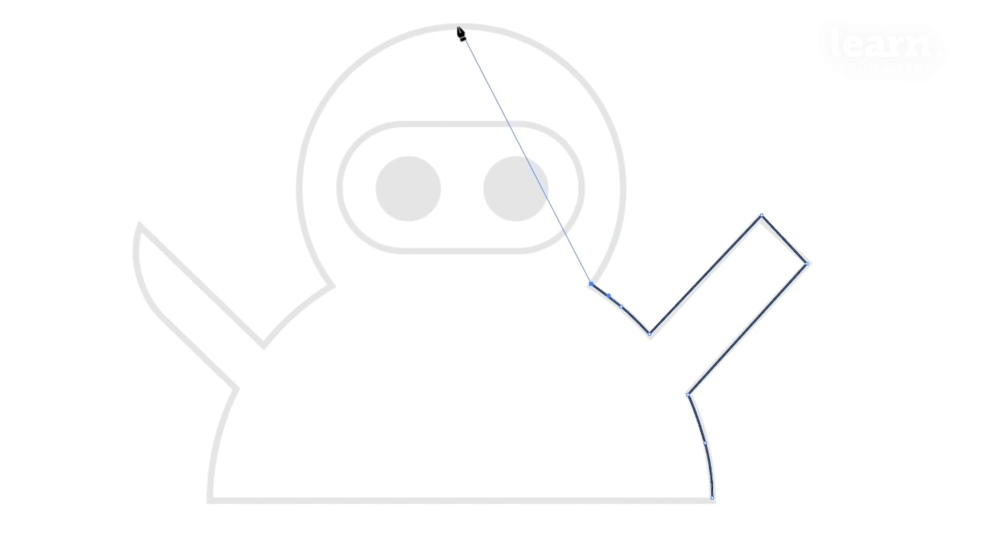
- Try to trace the right half of the ninja's head with a single curve from the shoulder corner to the head's top
left_click_drag(457, 26, 348, 205)
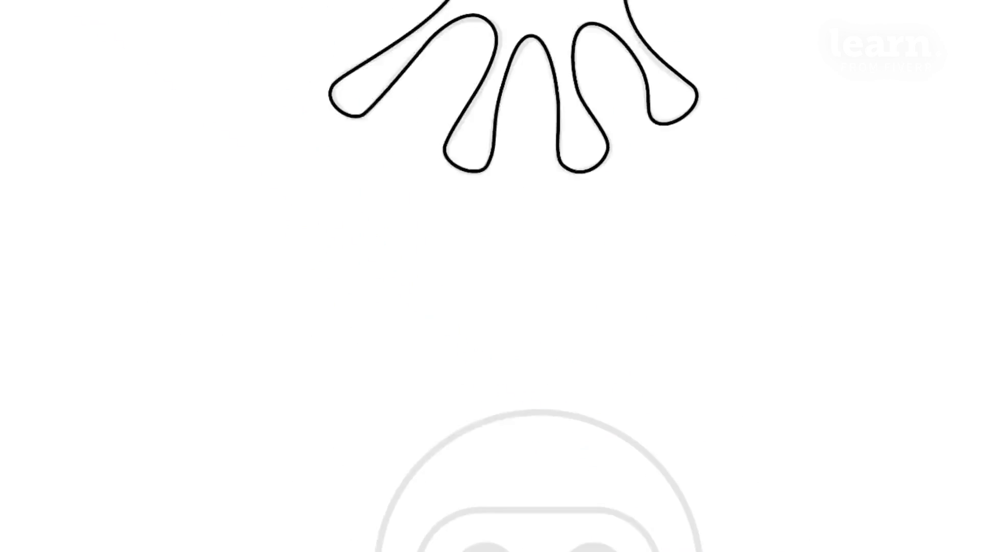
left_click_drag(54, 0, 980, 0)
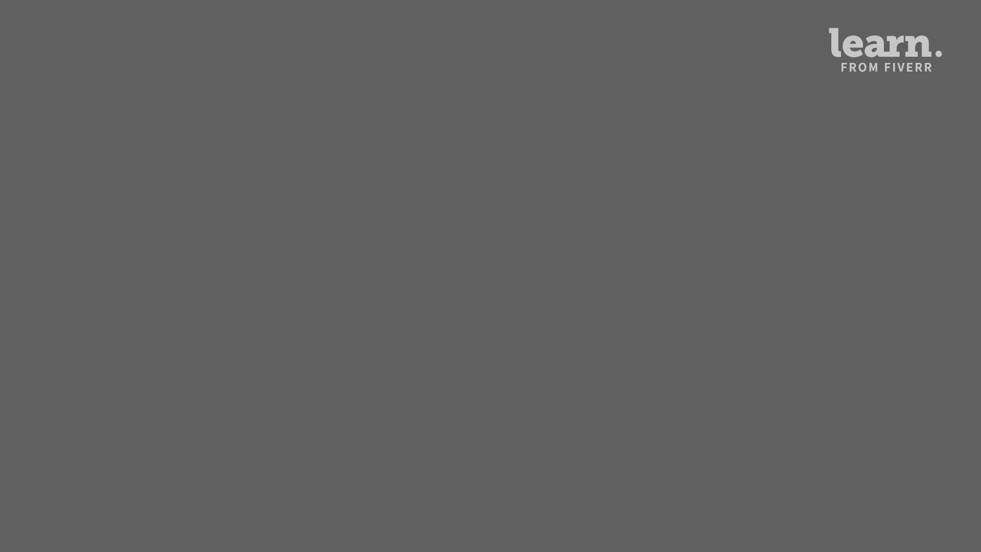
left_click_drag(840, 520, 488, 275)
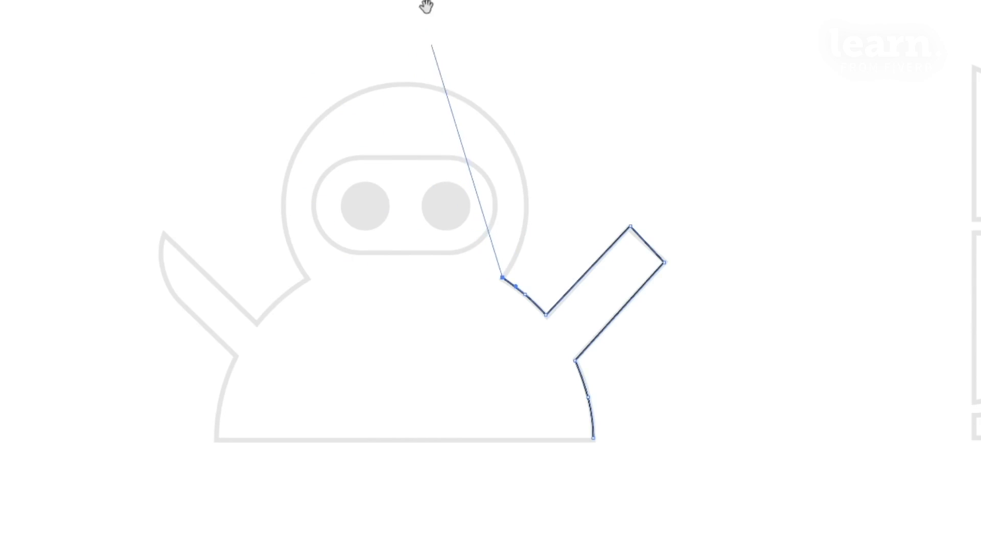
mouse_move(427, 7)
left_mouse_down()
mouse_move(571, 501)
mouse_move(525, 182)
mouse_move(488, 29)
left_mouse_up()
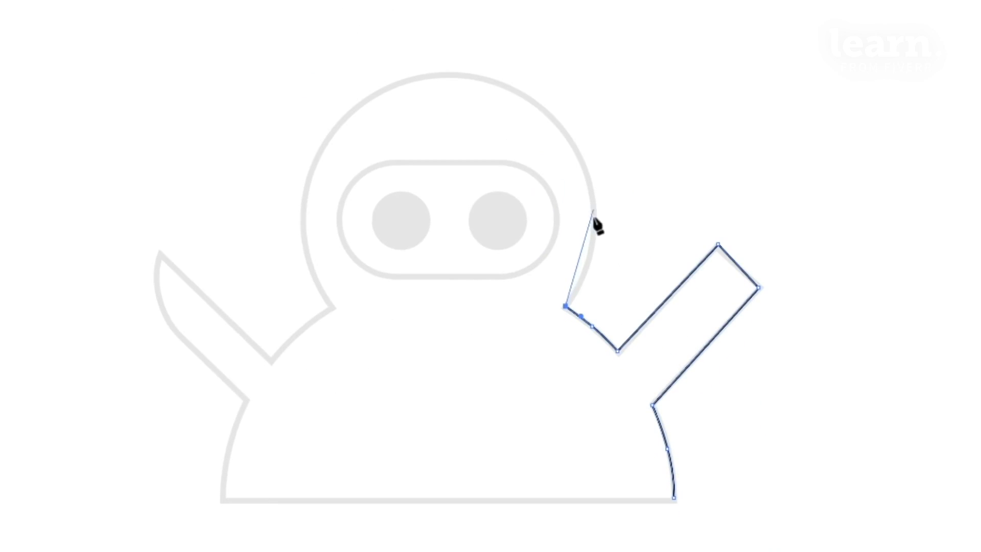
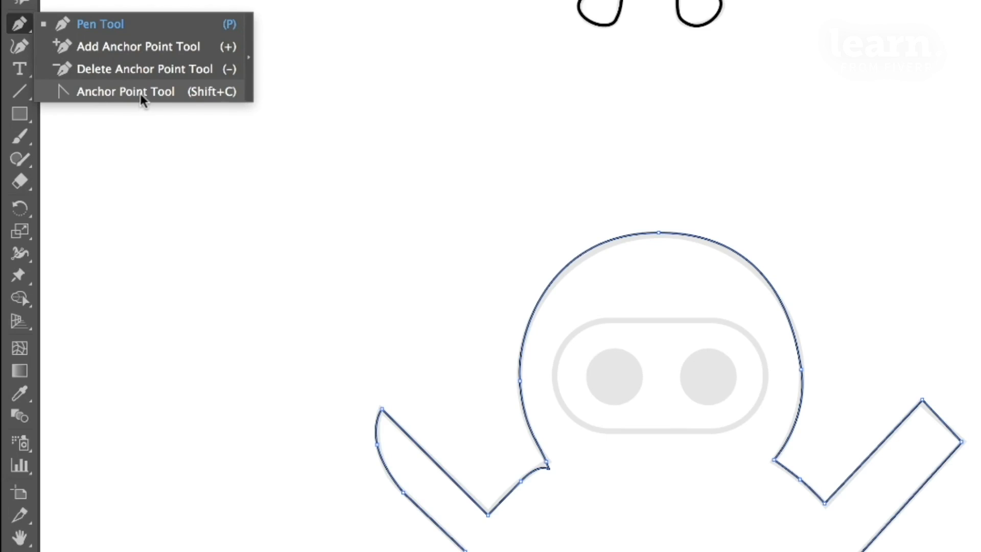
- Convert the ninja's left neck anchor and the body's lower left base anchor into sharp corners with the Anchor Point Tool
left_click(95, 93)
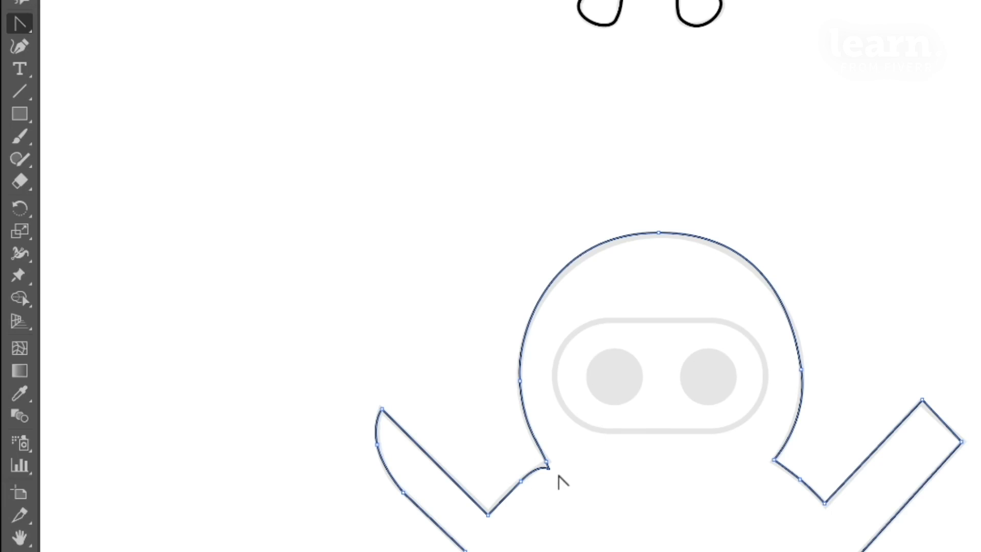
key("ctrl+plus")
key("ctrl+plus")
left_click_drag(397, 59, 867, 356)
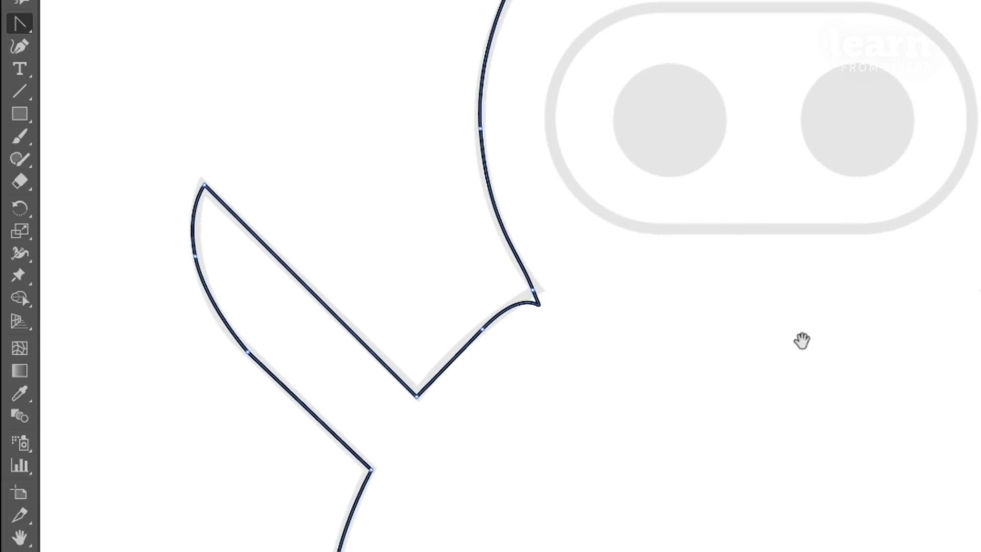
left_click(532, 289)
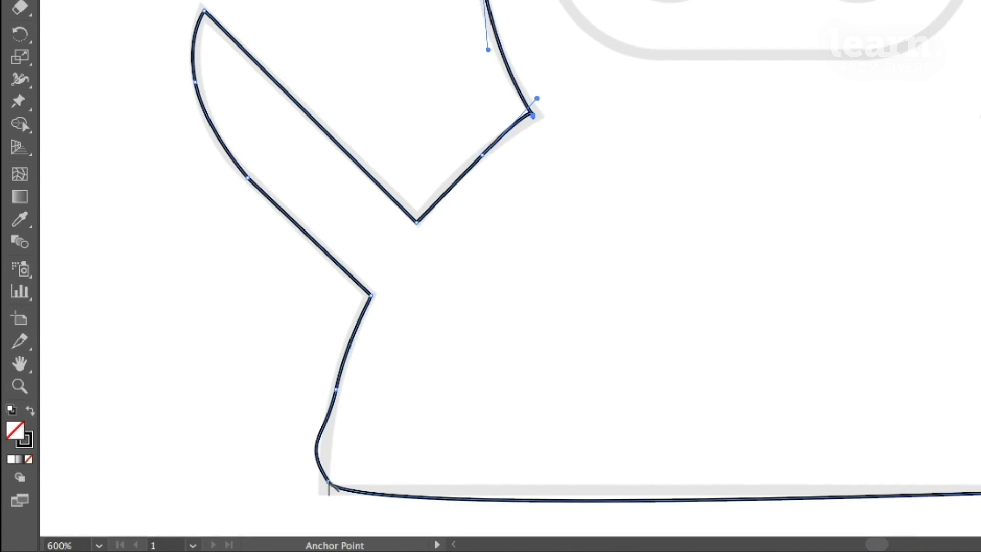
left_click_drag(421, 383, 489, 267)
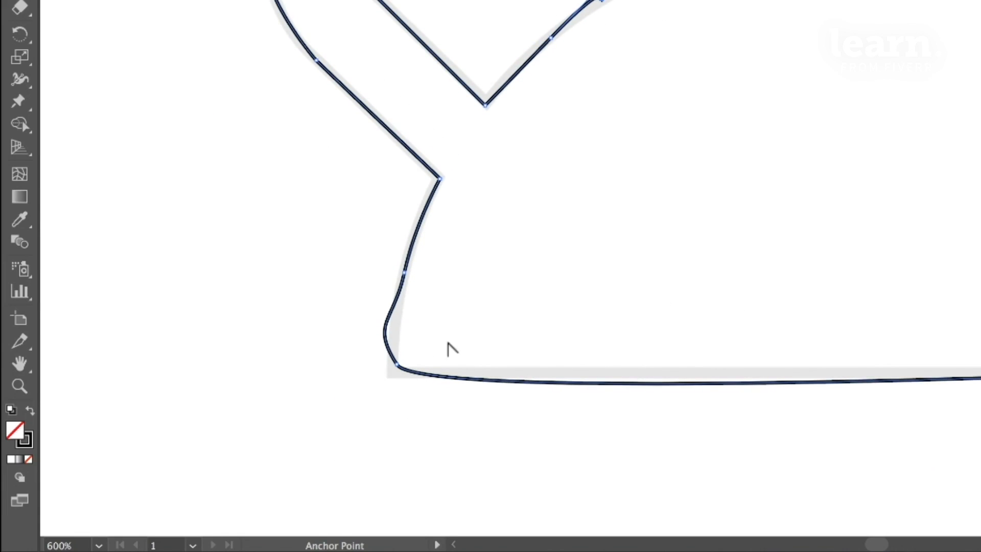
left_click(398, 366)
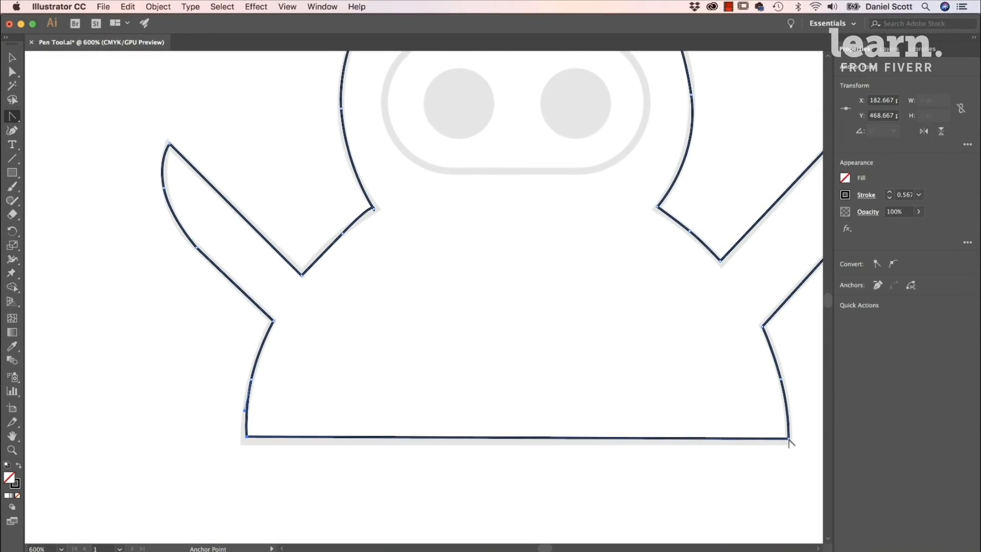
- Try pulling curve handles out of the body's lower right base anchor and converting it back to a sharp corner
left_click_drag(788, 439, 727, 394)
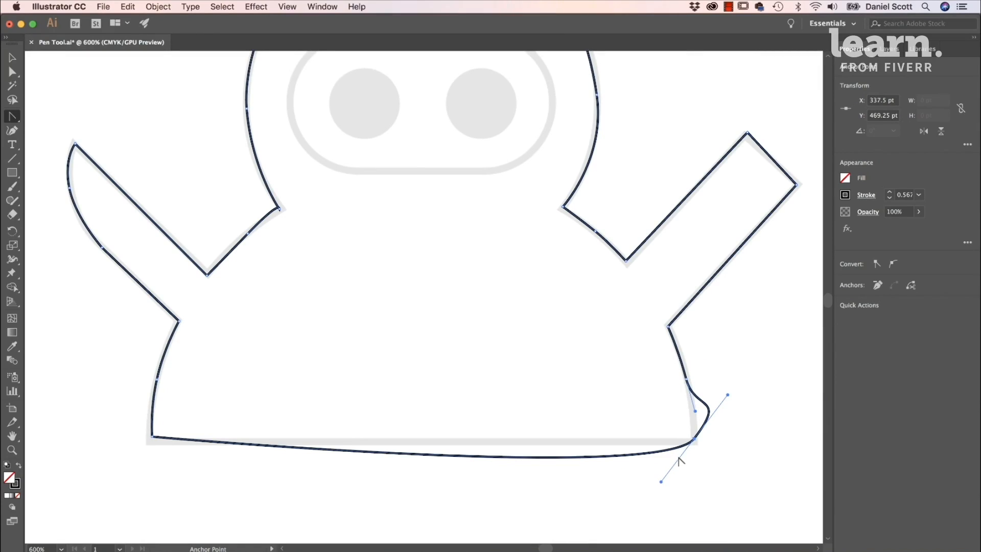
left_click(693, 439)
key("super+z")
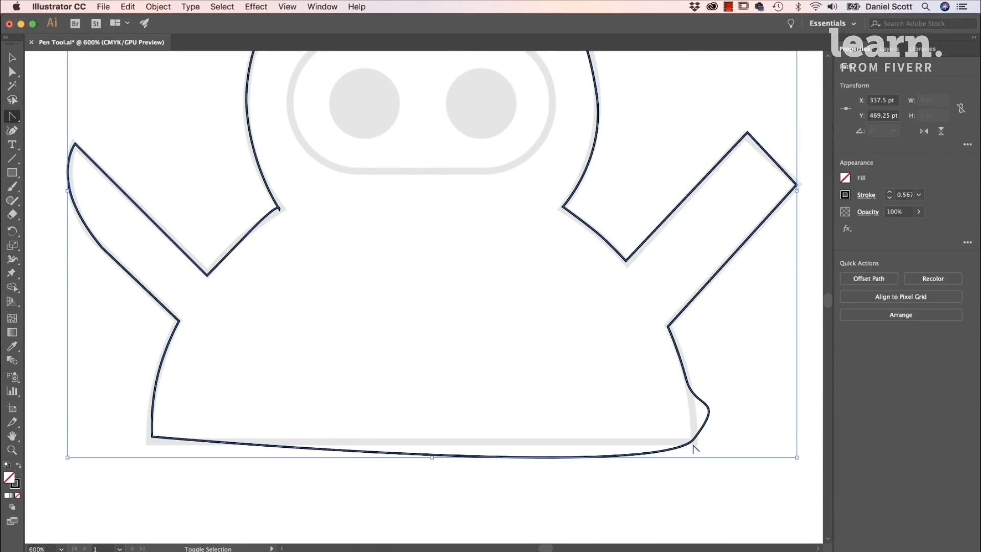
left_click(693, 438)
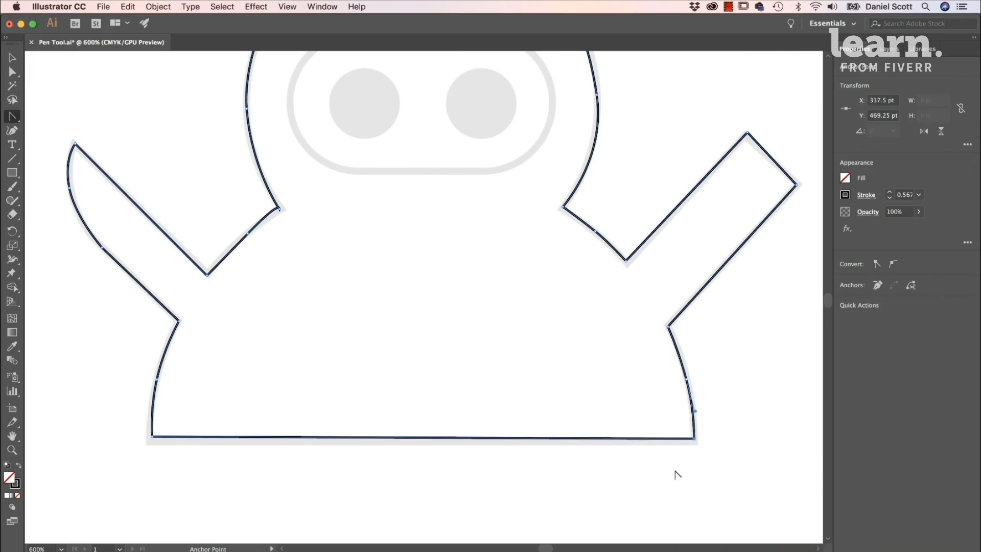
left_click_drag(694, 438, 722, 393)
key("super+z")
- Nudge the middle anchor of the ninja's left shoulder curve and swing its lower handle outward with the Direct Selection tool
left_click_drag(410, 213, 476, 344)
left_click(13, 71)
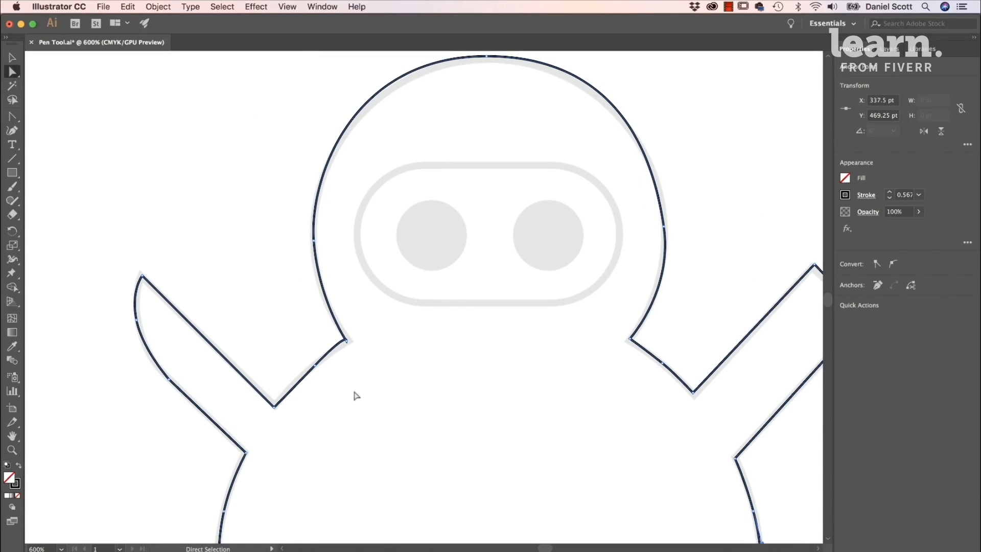
left_click(346, 339)
key("super+equal")
key("super+equal")
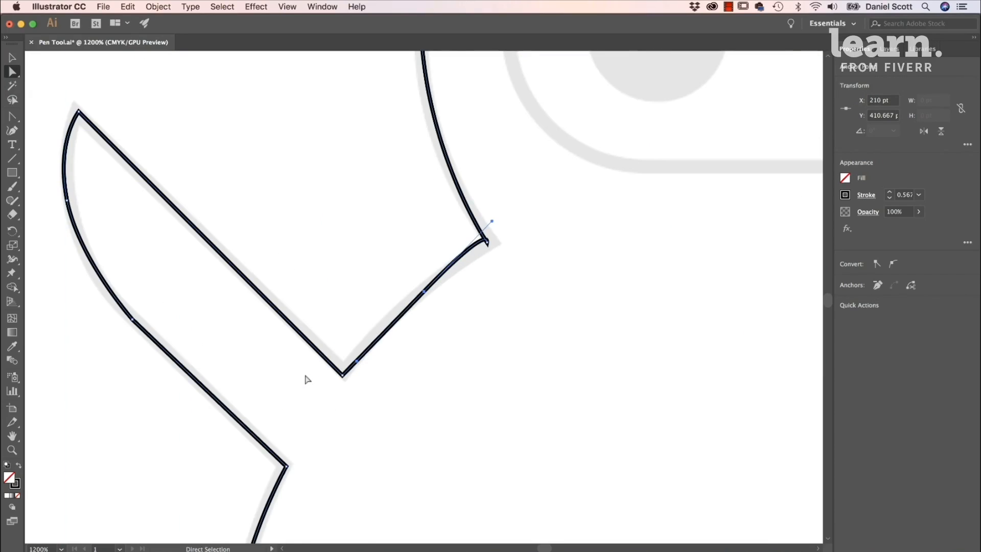
mouse_move(423, 294)
left_mouse_down()
mouse_move(372, 244)
mouse_move(421, 290)
left_mouse_up()
left_click_drag(354, 361, 334, 347)
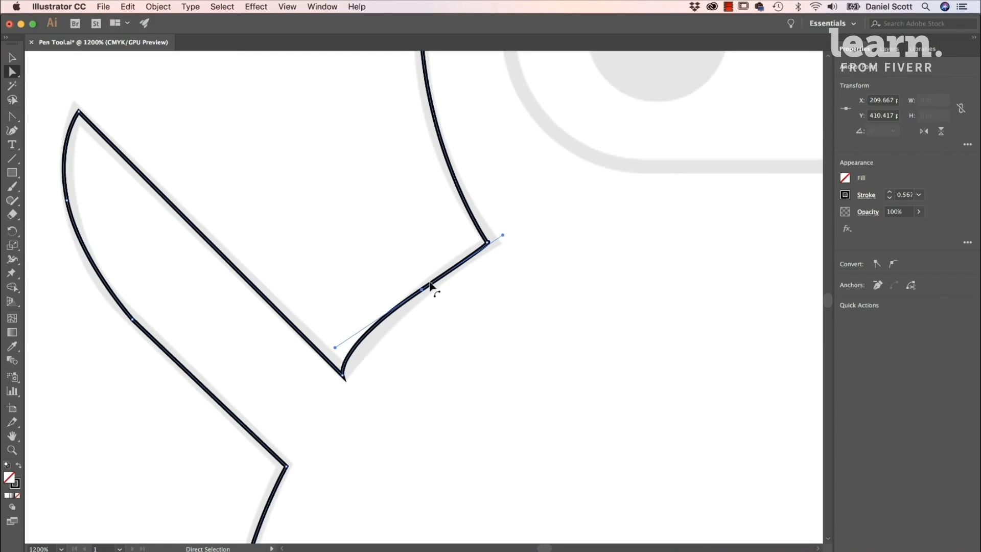
- Shorten both handles of the left shoulder's middle anchor, fine-tune its position on the template line and deselect the path
left_click_drag(502, 235, 469, 247)
left_click_drag(421, 290, 417, 287)
left_click_drag(337, 357, 371, 328)
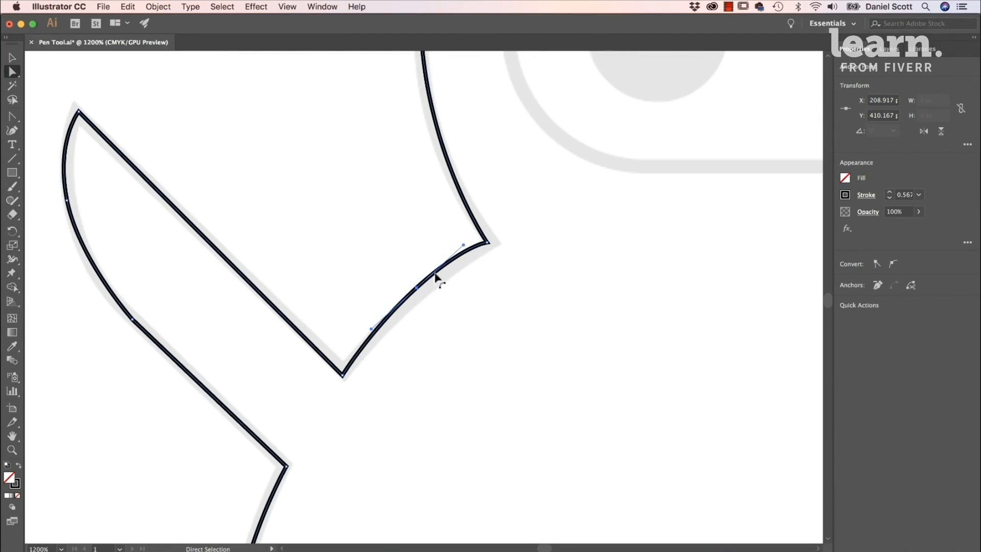
left_click_drag(416, 289, 417, 293)
left_click_drag(463, 250, 459, 253)
left_click(543, 253)
- Examine the direction handles at the top anchor of the ninja's head outline
left_click_drag(542, 259, 467, 377)
left_click_drag(516, 284, 399, 382)
key("super+minus")
key("super+minus")
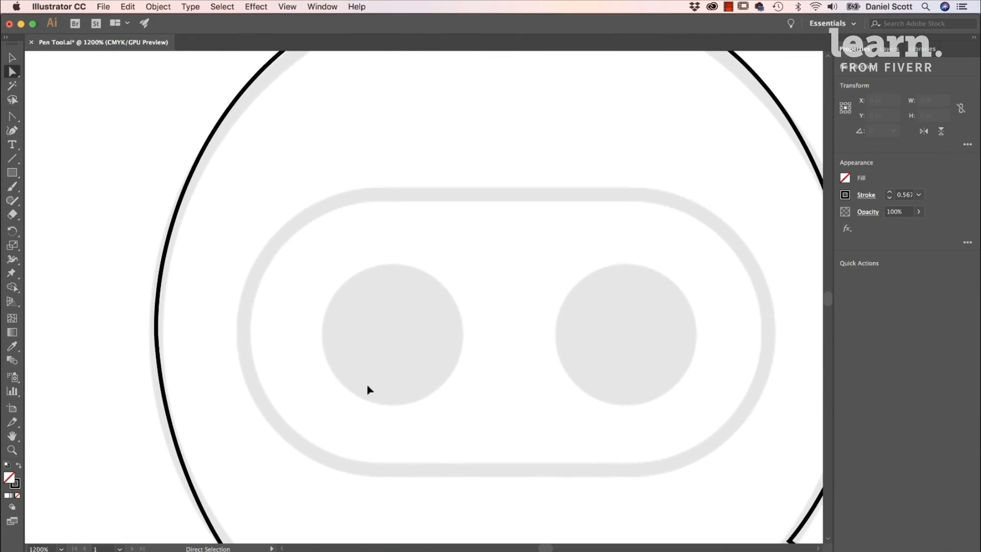
left_click(449, 146)
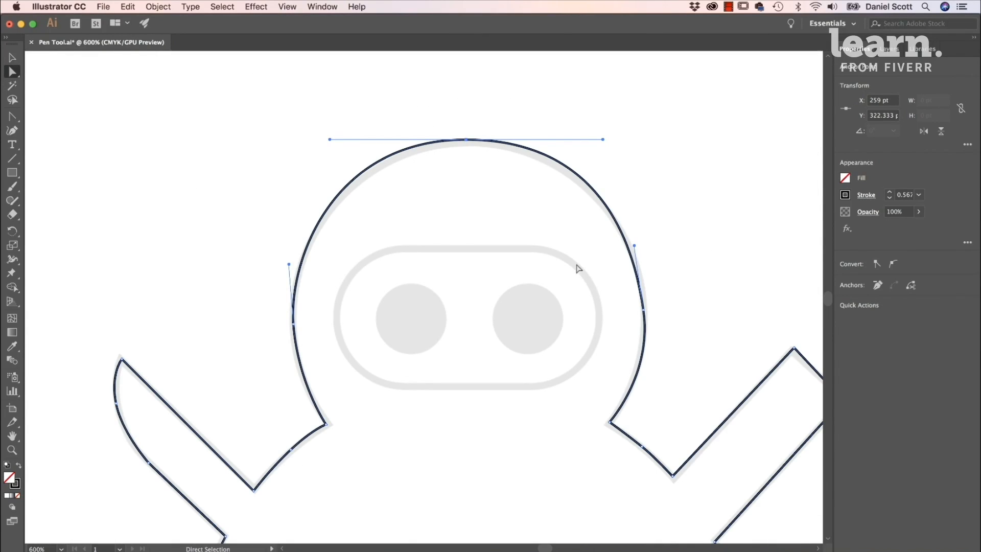
left_click(562, 295)
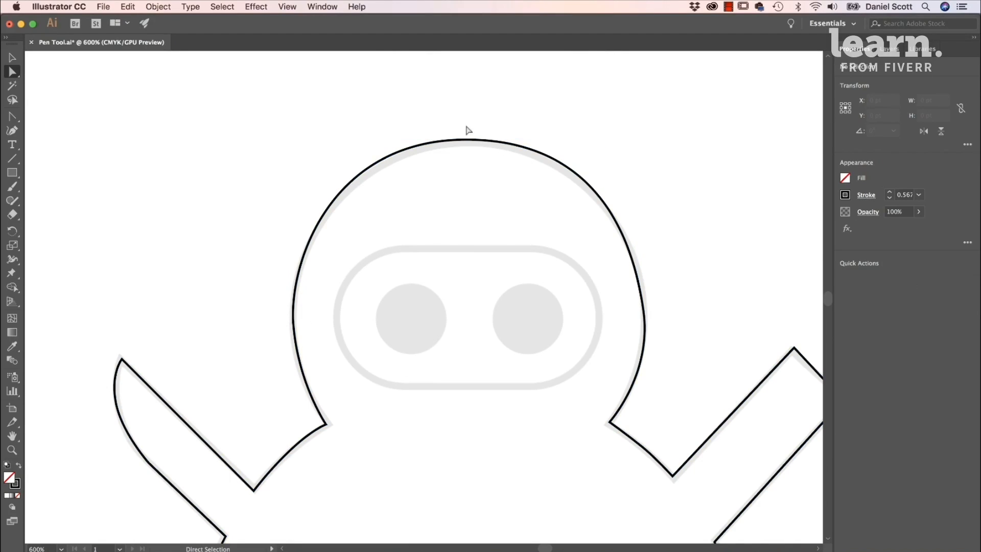
left_click(469, 143)
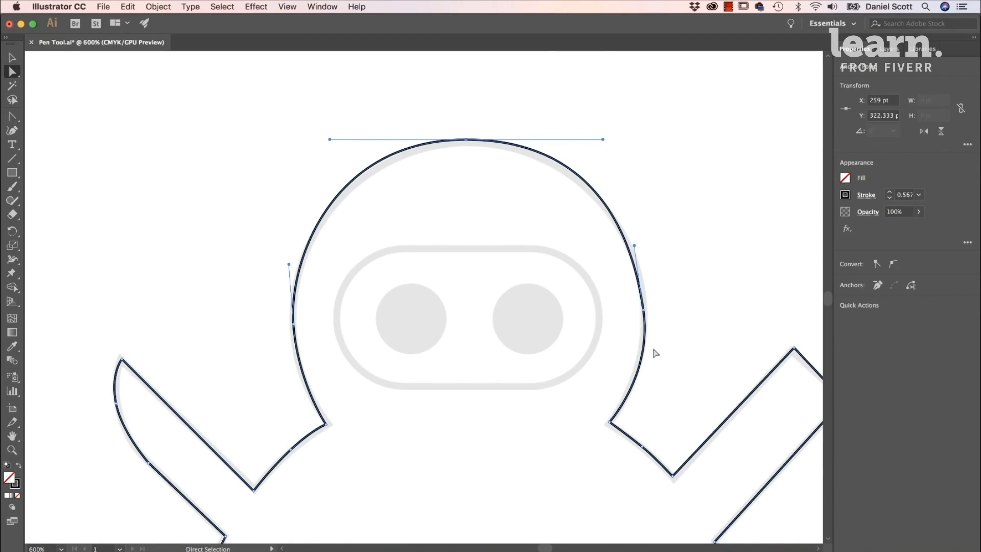
- Draw a 43.5 pt circle with the Ellipse tool in the empty area beside the ninja's head
left_click(143, 148)
left_click_drag(12, 173, 67, 200)
left_click_drag(80, 124, 219, 277)
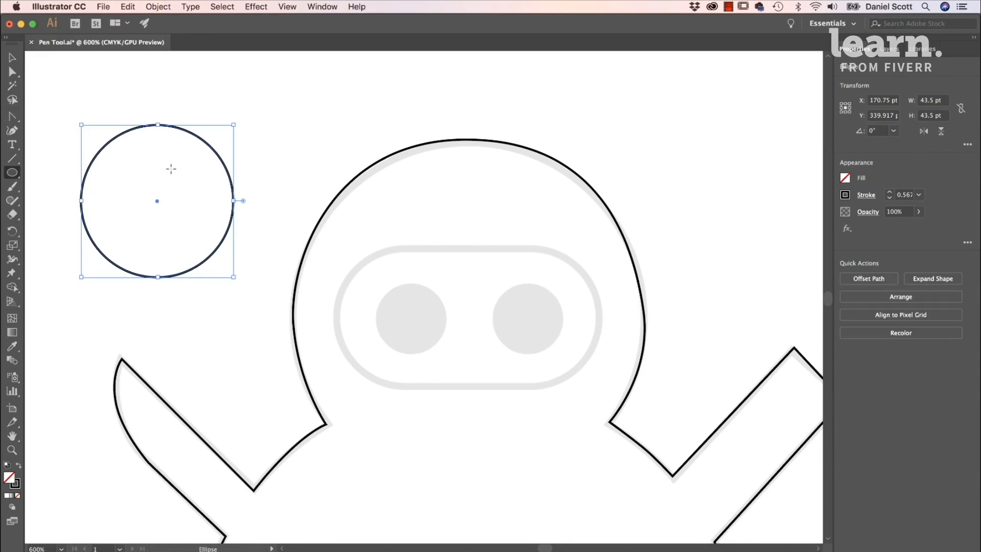
- Inspect the handles at the circle's top anchor and compare them with those at the head's left and top anchors
left_click(11, 73)
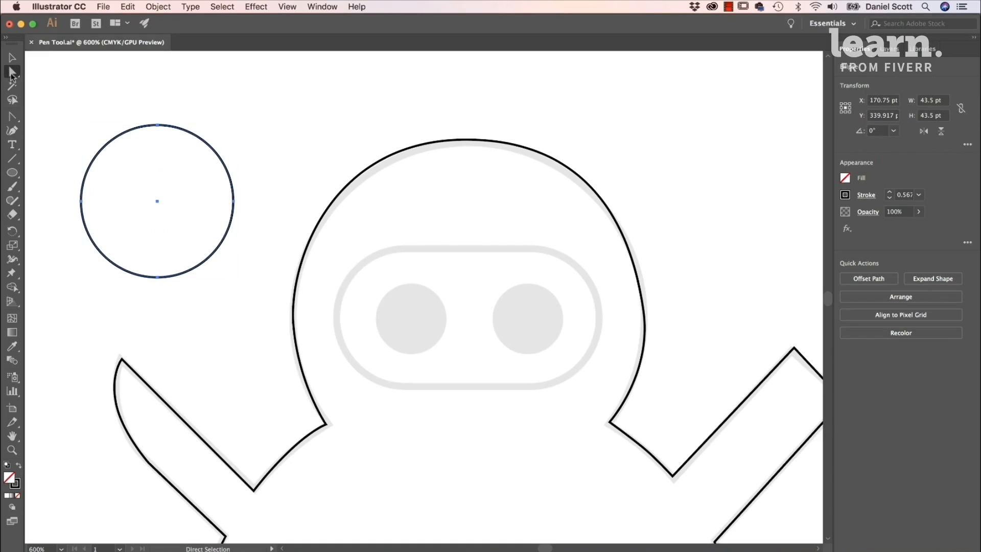
left_click(157, 125)
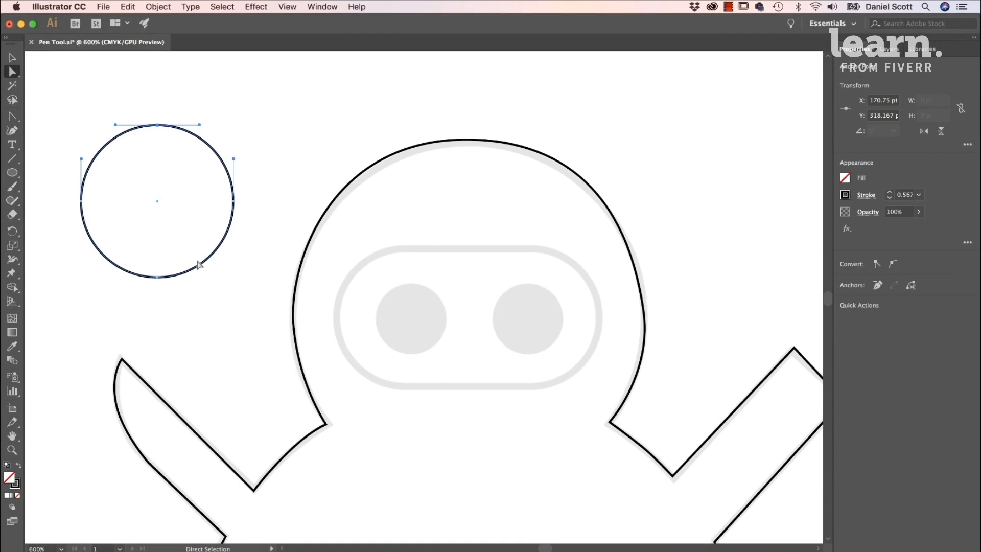
left_click_drag(71, 93, 237, 315)
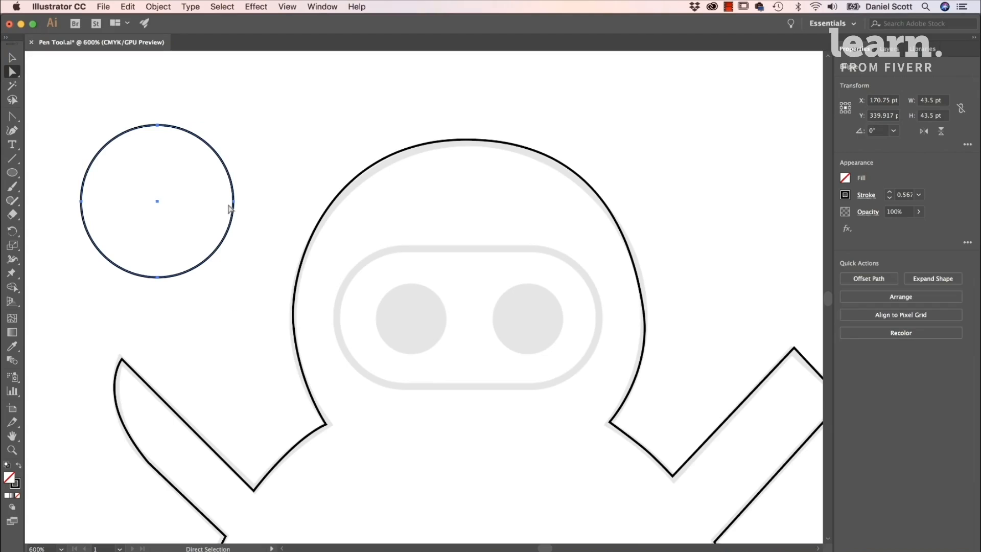
left_click(234, 219)
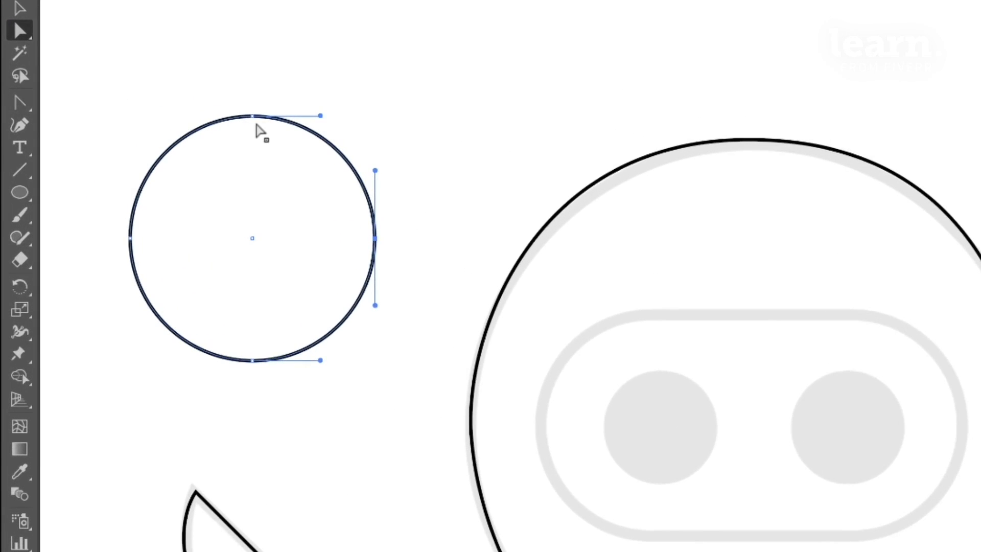
left_click(158, 127)
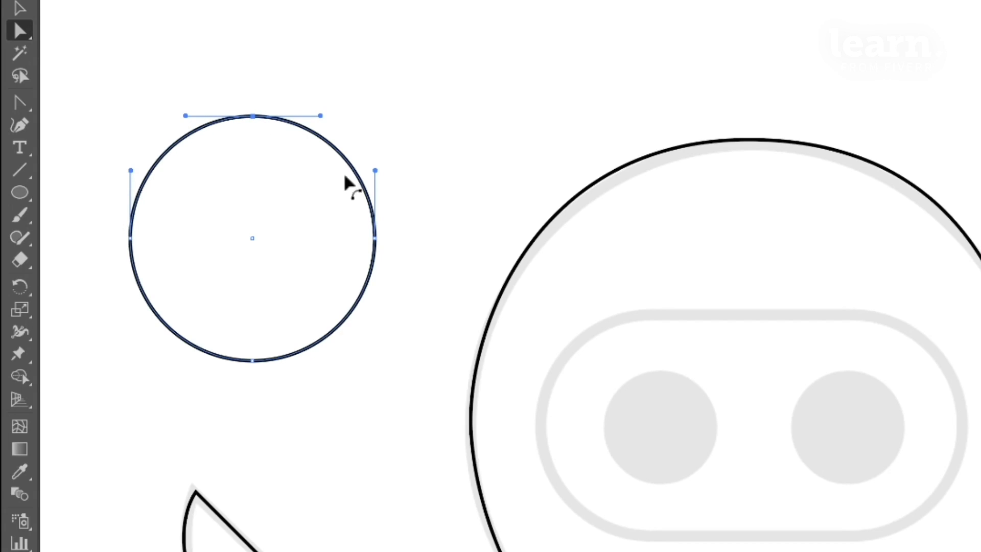
left_click(473, 433)
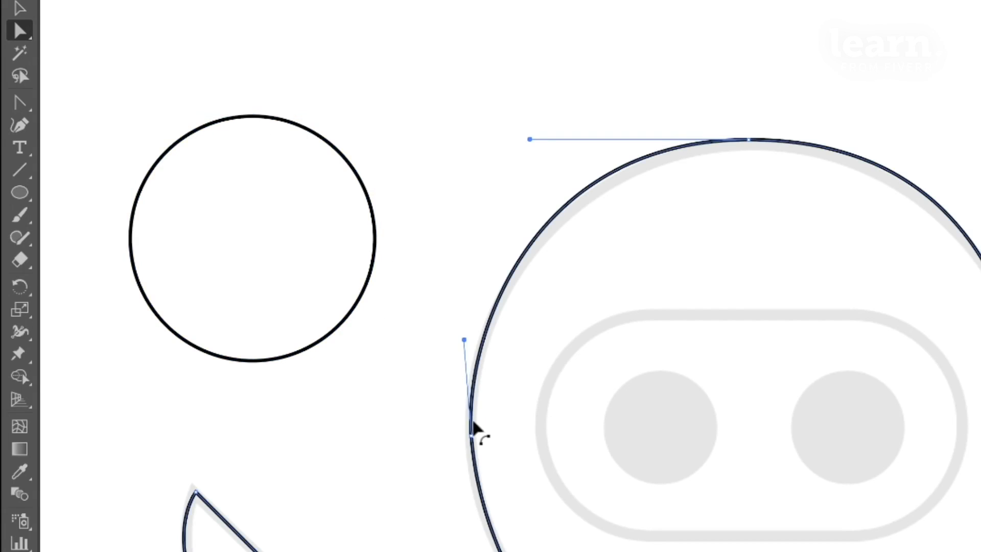
left_click(748, 139)
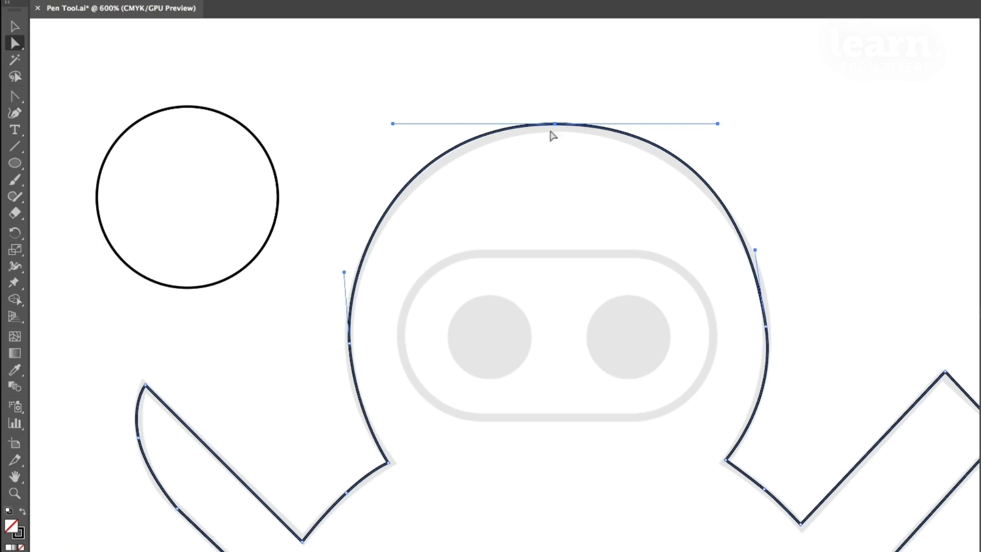
- Move the head's left anchor up slightly and straighten the handles of the left and right side anchors to vertical
left_click(349, 343)
mouse_move(349, 344)
left_mouse_down()
mouse_move(781, 336)
mouse_move(350, 332)
left_mouse_up()
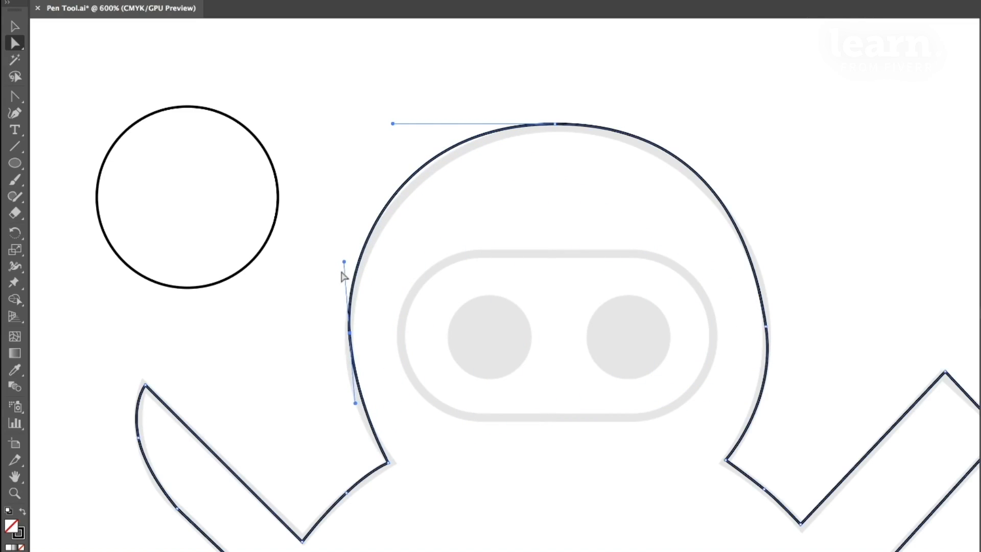
mouse_move(344, 265)
left_mouse_down()
mouse_move(349, 256)
mouse_move(299, 310)
mouse_move(357, 249)
mouse_move(384, 242)
mouse_move(256, 293)
mouse_move(349, 277)
left_mouse_up()
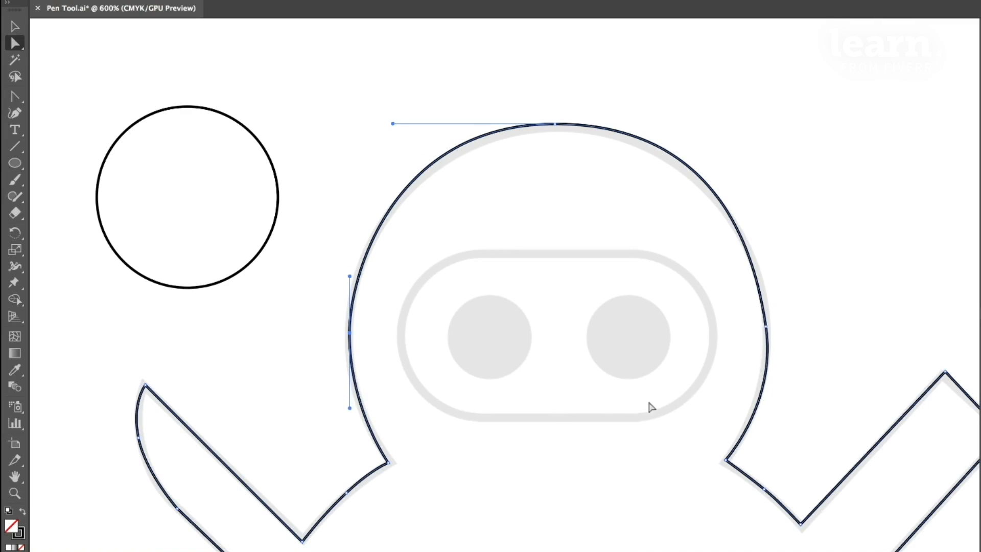
left_click(767, 334)
left_click_drag(777, 402, 765, 408)
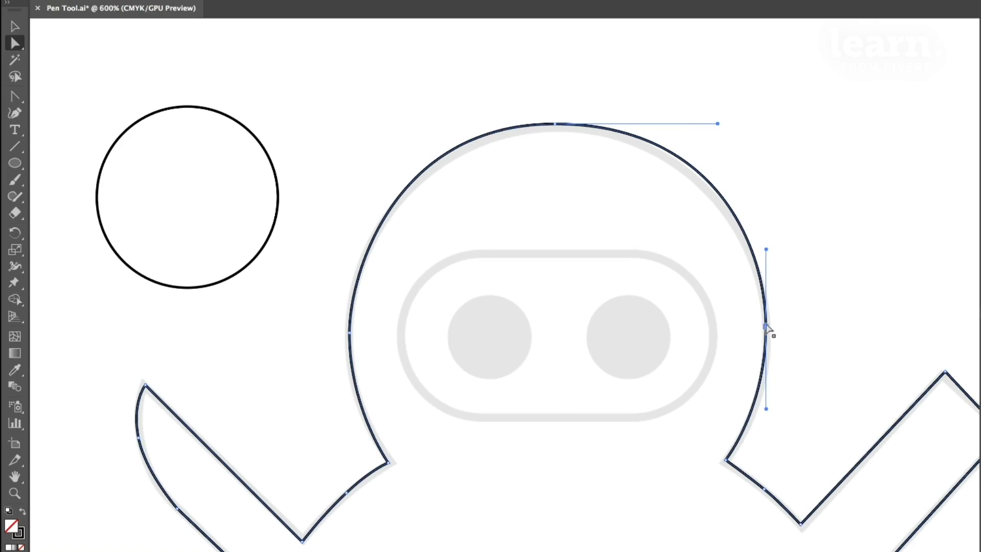
- Shorten both horizontal handles of the head's top anchor, lower the anchor slightly onto the template and deselect the path
left_click(555, 125)
left_click_drag(718, 123, 696, 124)
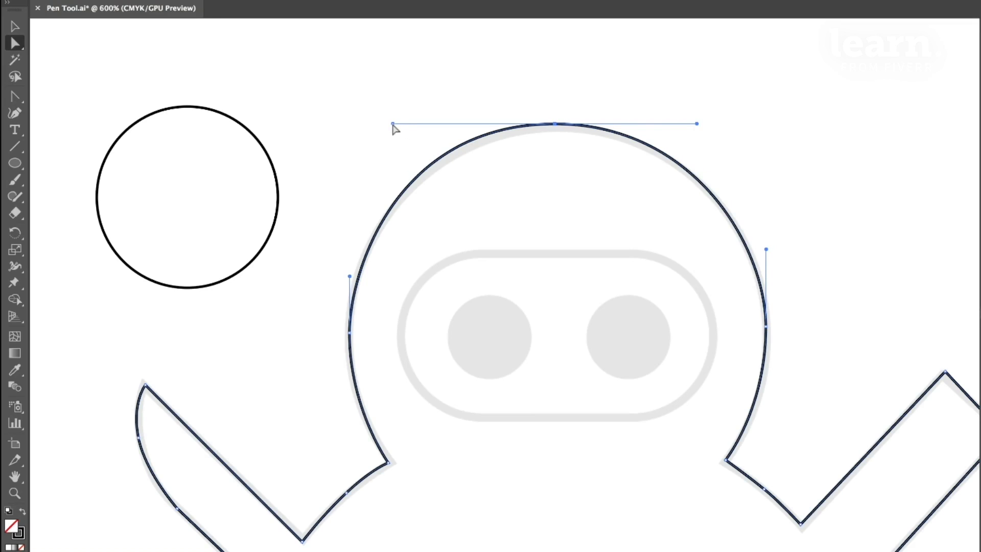
left_click_drag(393, 124, 403, 123)
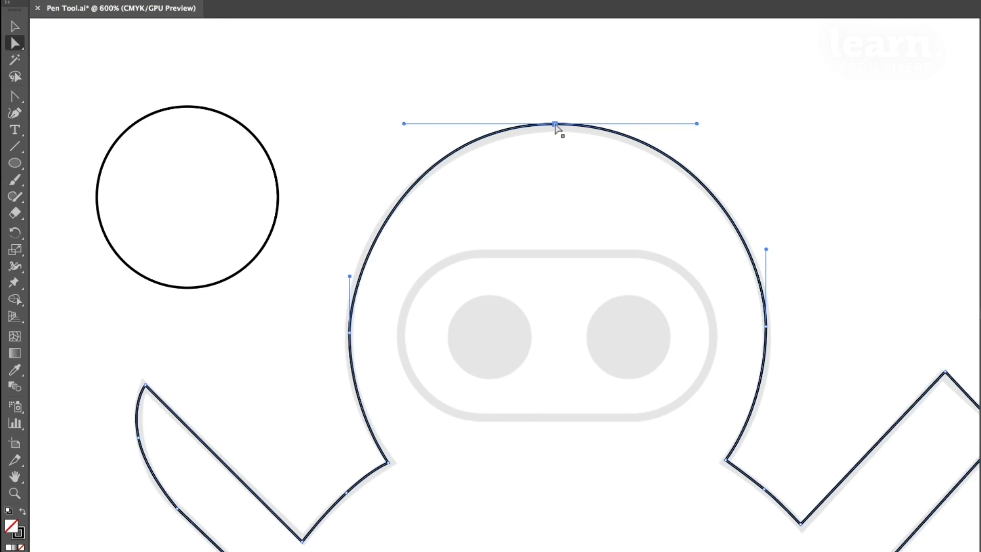
left_click(853, 224)
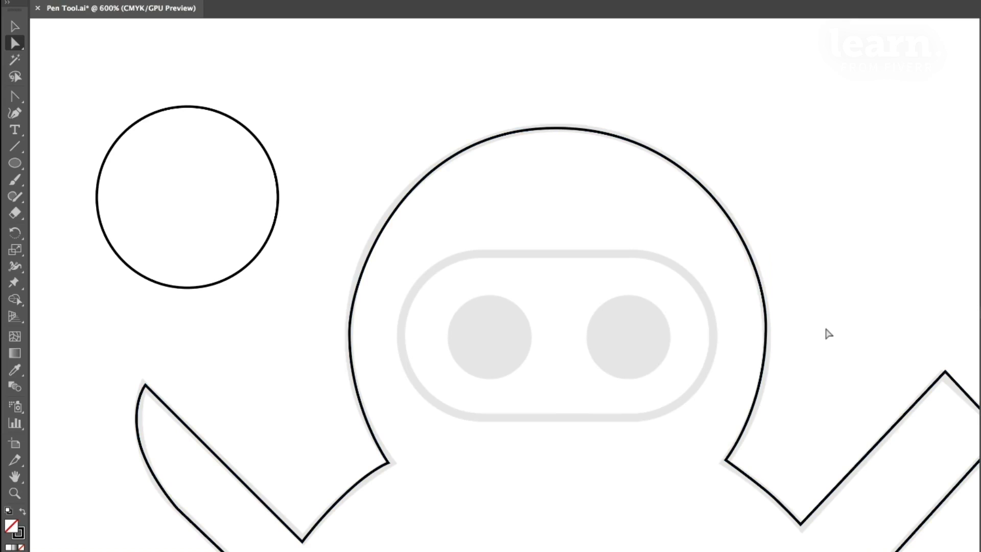
left_click(350, 335)
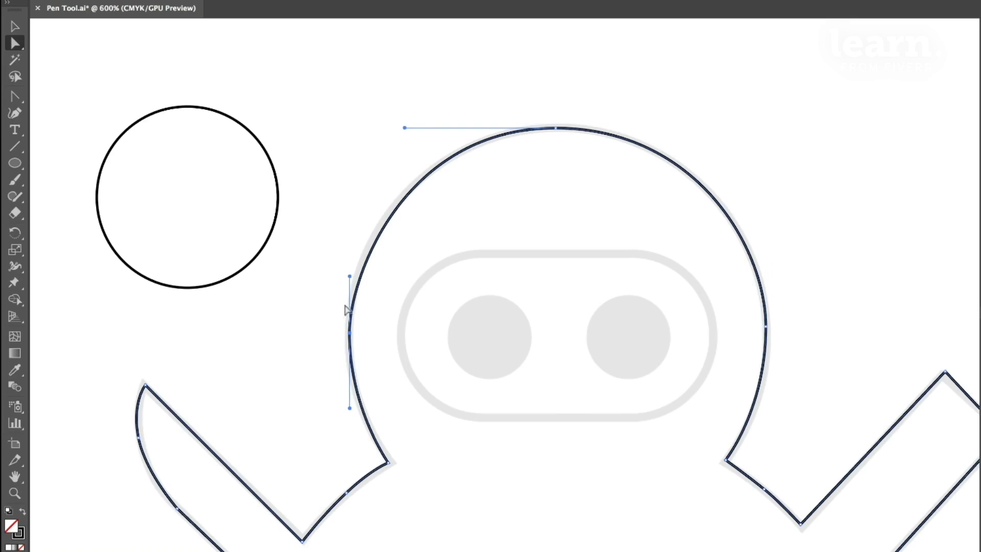
left_click(535, 222)
- Review the ninja outline and bring the whole owl template into view at 400% zoom
left_click_drag(762, 360, 656, 333)
left_click_drag(650, 470, 722, 323)
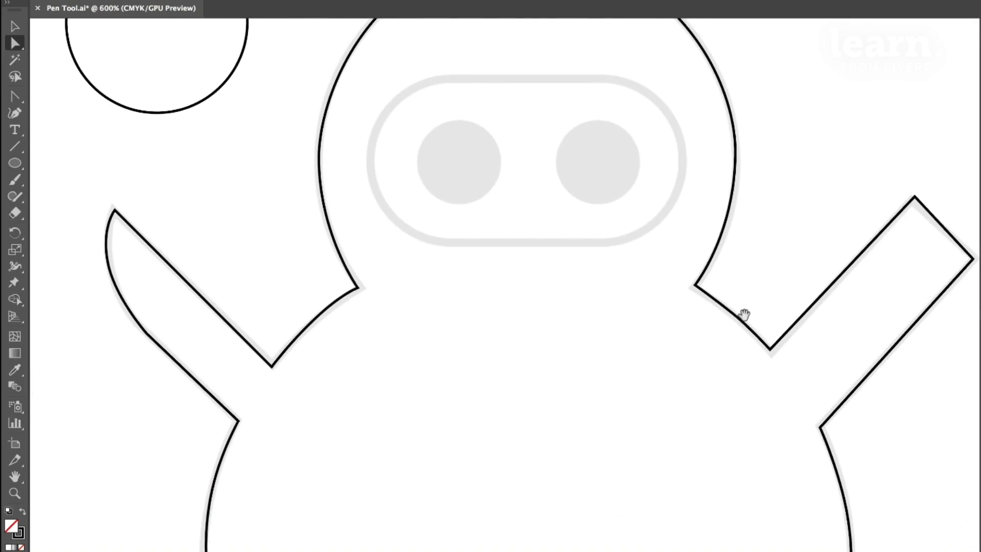
left_click_drag(779, 311, 645, 461)
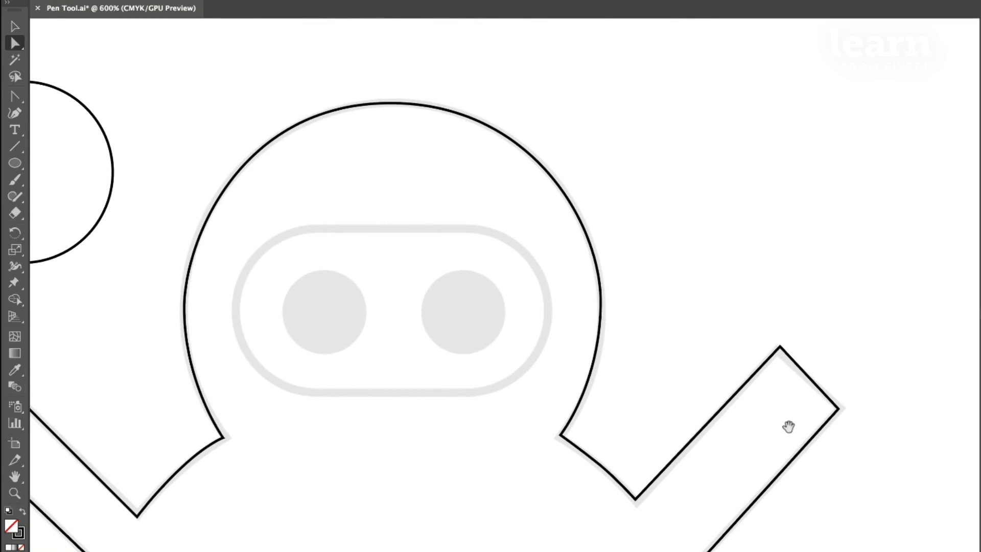
left_click_drag(697, 441, 135, 470)
left_click_drag(679, 462, 210, 405)
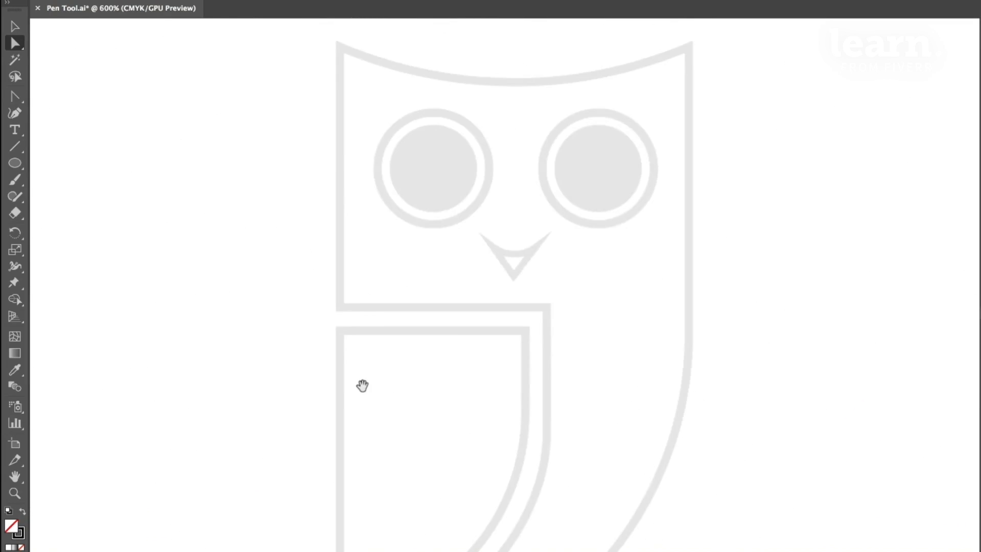
left_click_drag(360, 386, 333, 444)
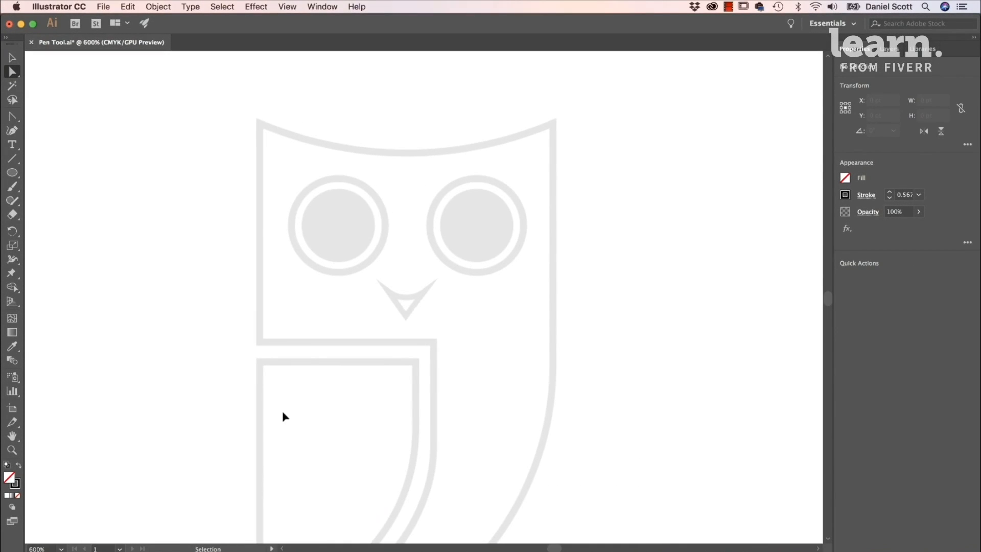
key("super+minus")
scroll(374, 414, "down", 2)
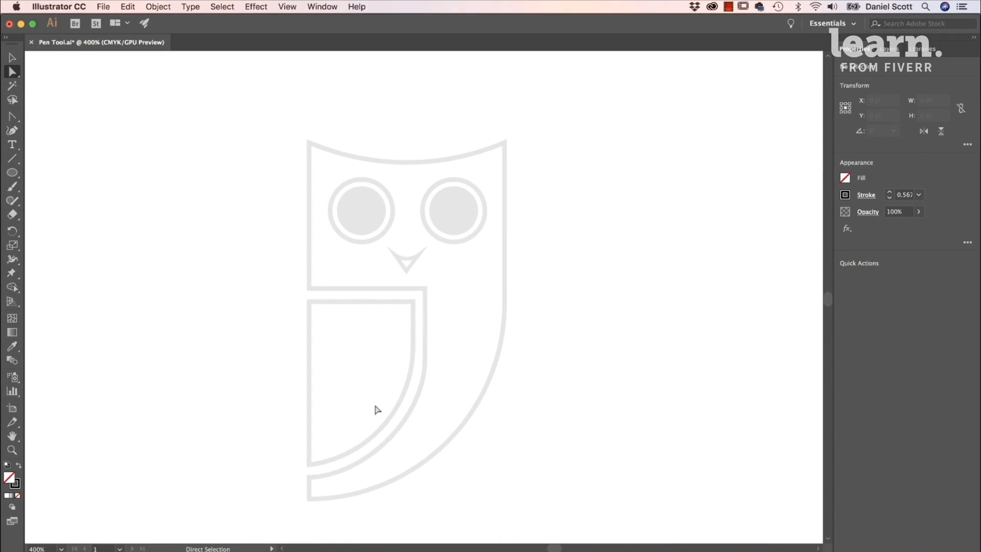